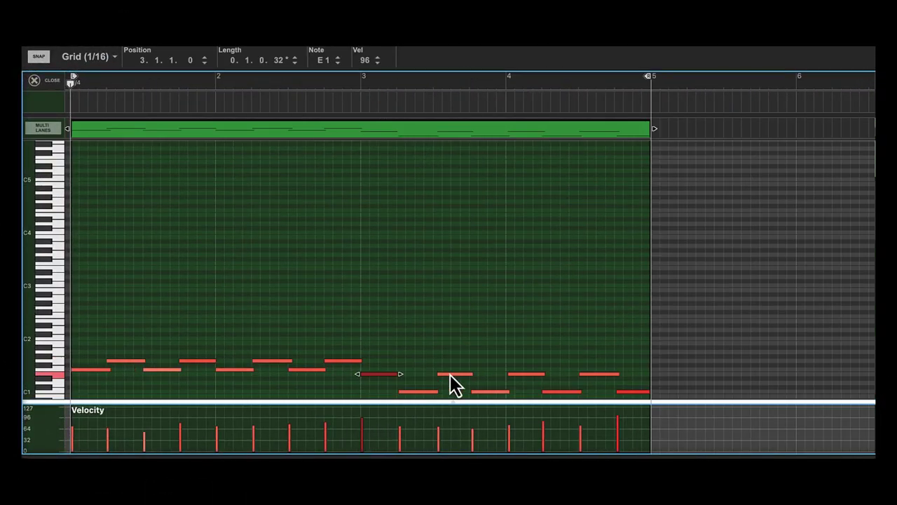
Adjust the note velocities in the clip's first bars and turn off the Chord Sequencer's Add Root Top option
{"action": "left_click_drag", "start_coordinate": [294, 425], "coordinate": [76, 427]}
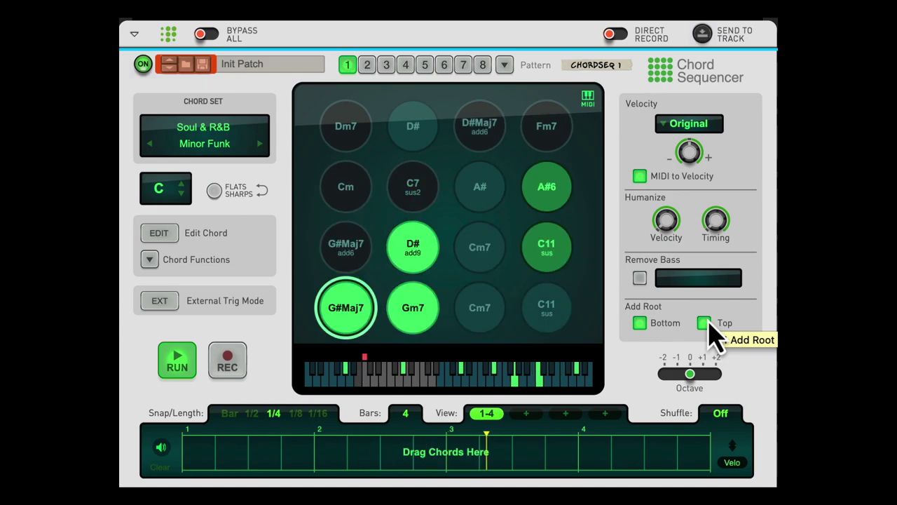
{"action": "left_click", "coordinate": [706, 325]}
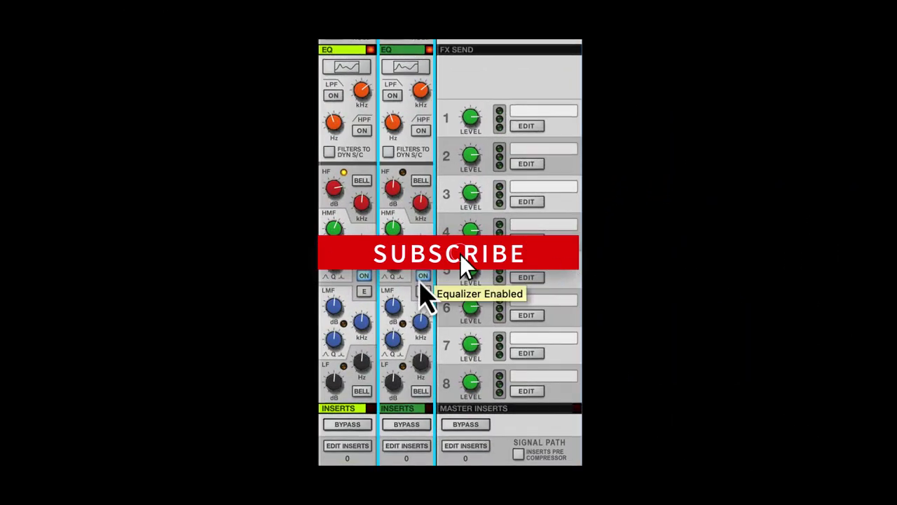
On the RadPiano channel EQ, raise the low-mid, high and low frequency gains
{"action": "left_click_drag", "start_coordinate": [407, 300], "coordinate": [398, 320]}
{"action": "left_click_drag", "start_coordinate": [389, 185], "coordinate": [386, 190]}
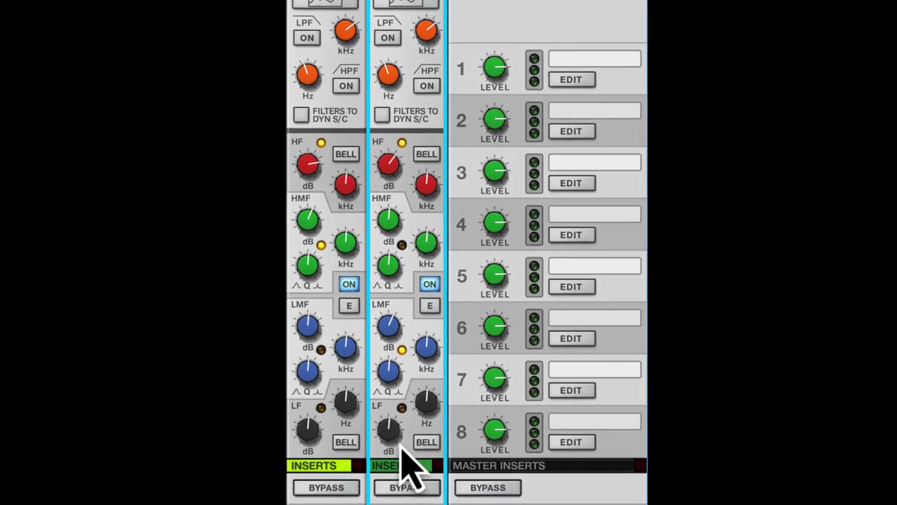
{"action": "left_click_drag", "start_coordinate": [395, 438], "coordinate": [397, 432]}
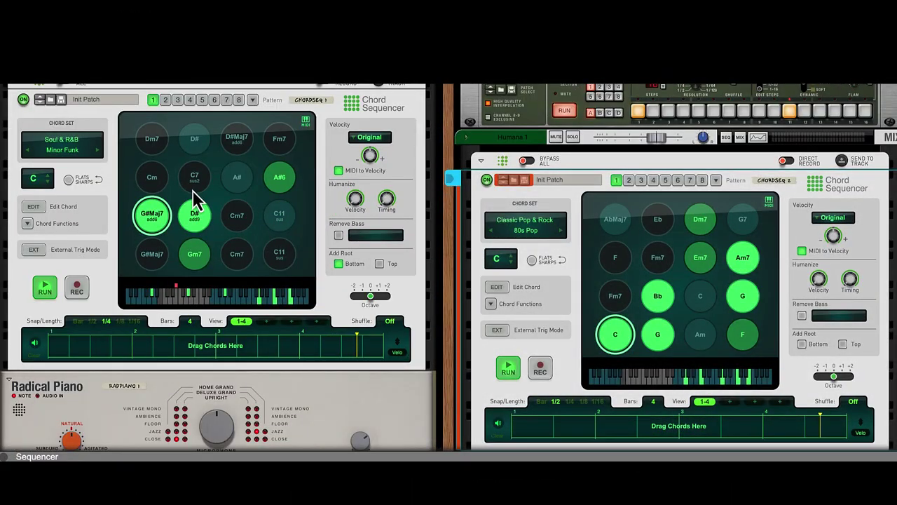
Copy the patch of the piano's Chord Sequencer and paste it into the Chord Sequencer above Humana
{"action": "right_click", "coordinate": [195, 197]}
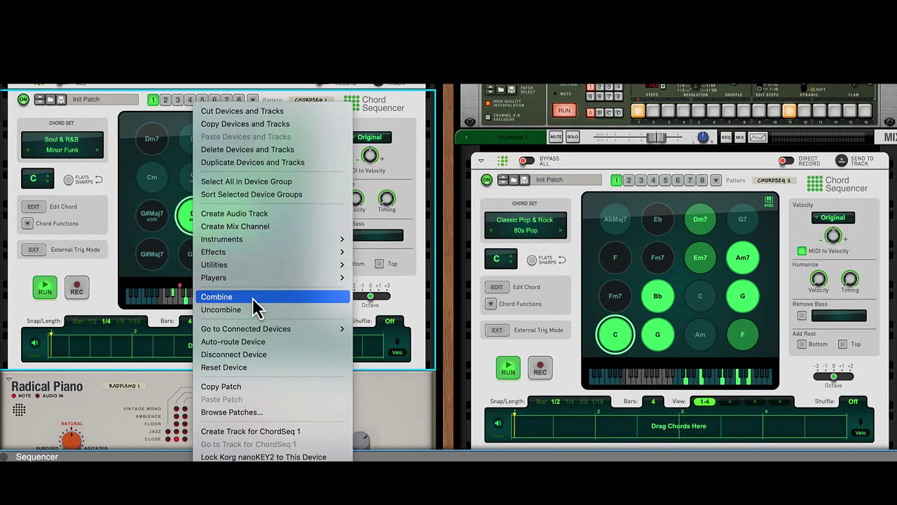
{"action": "left_click", "coordinate": [256, 387]}
{"action": "right_click", "coordinate": [608, 297]}
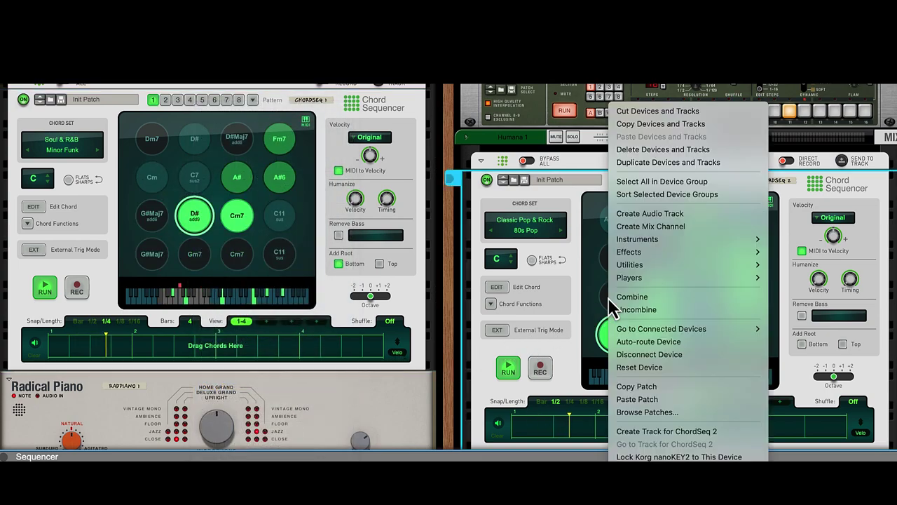
{"action": "left_click", "coordinate": [640, 398]}
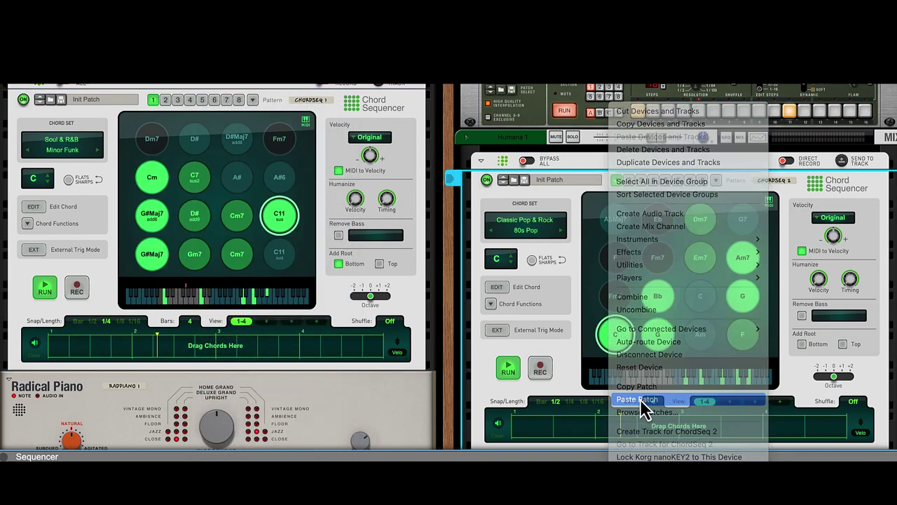
{"action": "scroll", "coordinate": [619, 386], "scroll_direction": "down", "scroll_amount": 5}
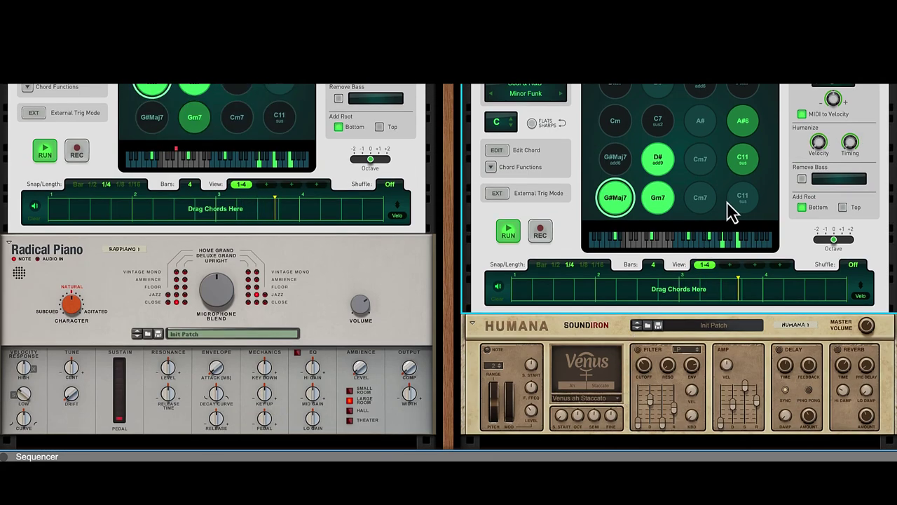
Copy the four-bar RadPiano clip onto the Humana 1 track, starting at bar 1, in the sequencer's arrangement view
{"action": "left_click", "coordinate": [7, 457]}
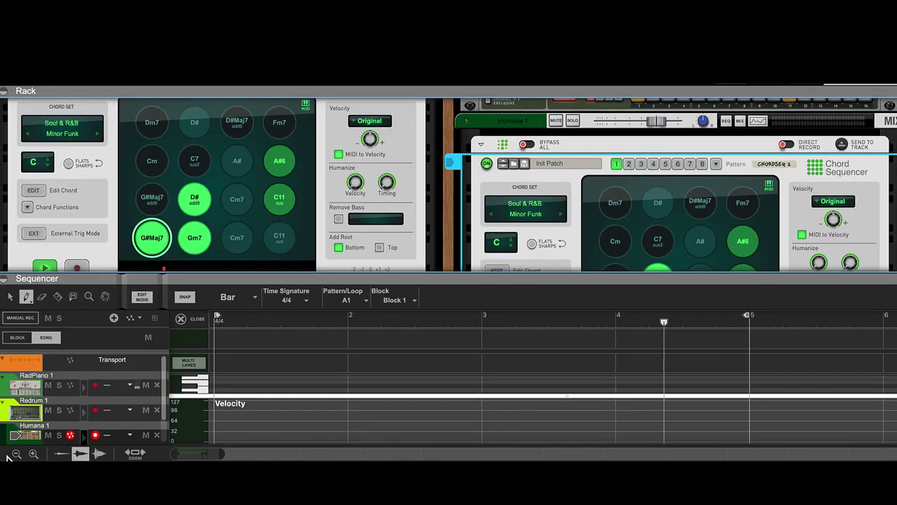
{"action": "left_click_drag", "start_coordinate": [238, 269], "coordinate": [256, 104]}
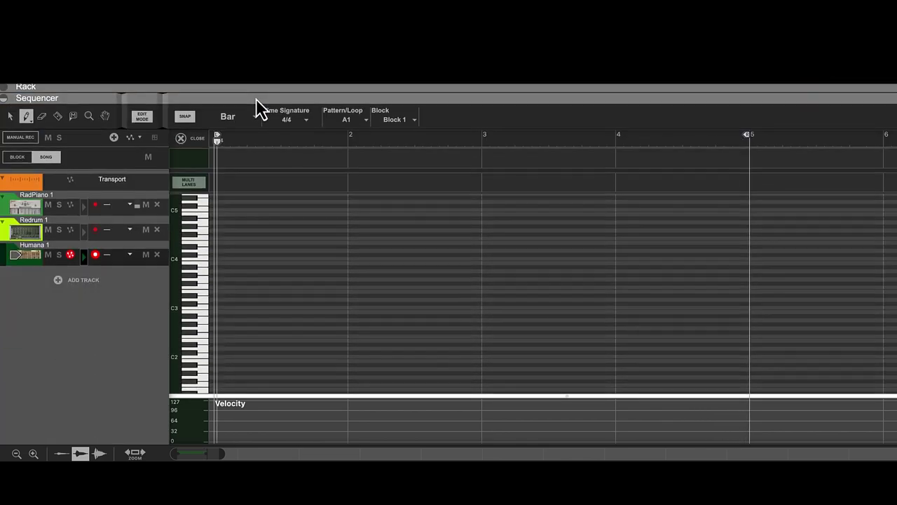
{"action": "left_click", "coordinate": [140, 117]}
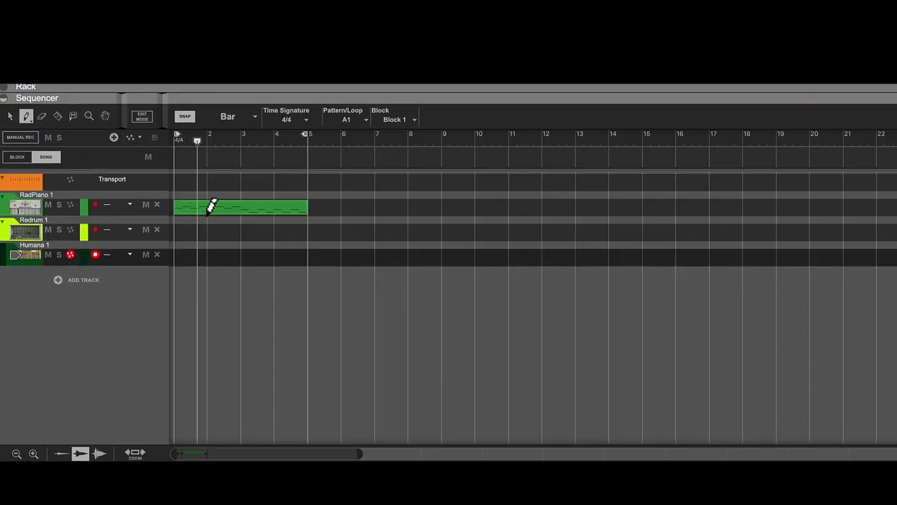
{"action": "left_click", "coordinate": [10, 116]}
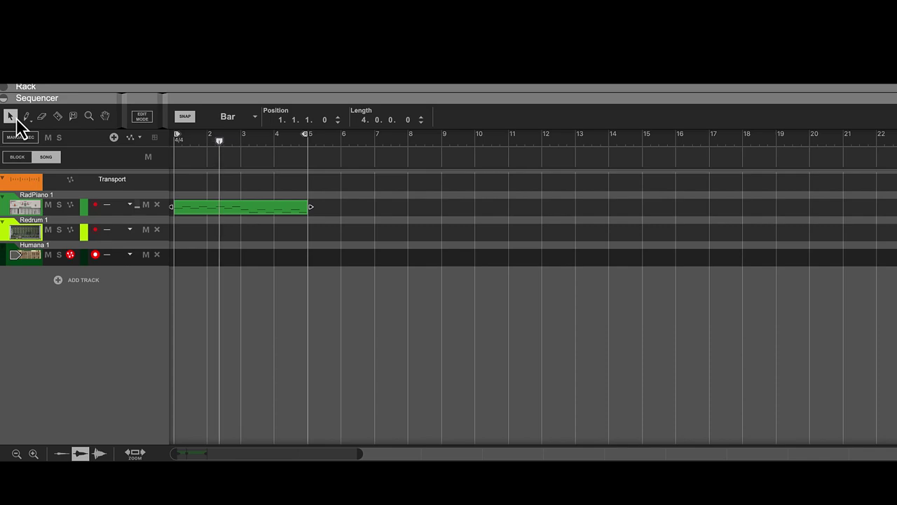
{"action": "left_click_drag", "start_coordinate": [219, 203], "coordinate": [185, 258]}
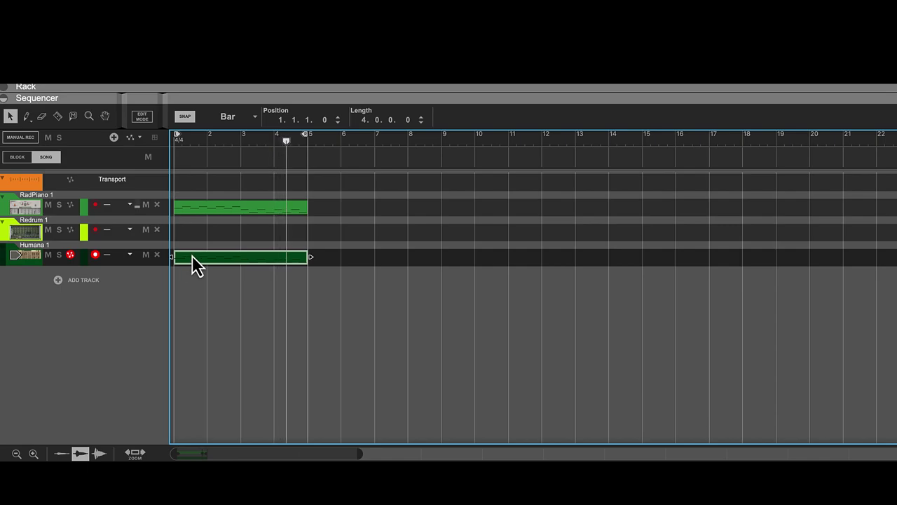
{"action": "left_click_drag", "start_coordinate": [132, 104], "coordinate": [140, 377]}
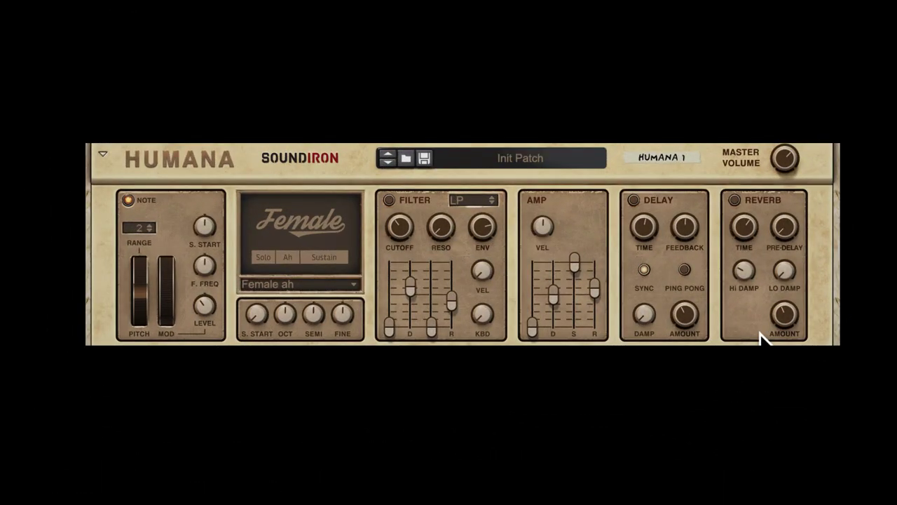
Enable Humana's reverb with a higher amount and adjust the instrument's master volume
{"action": "left_click", "coordinate": [735, 200]}
{"action": "left_click_drag", "start_coordinate": [793, 311], "coordinate": [790, 293]}
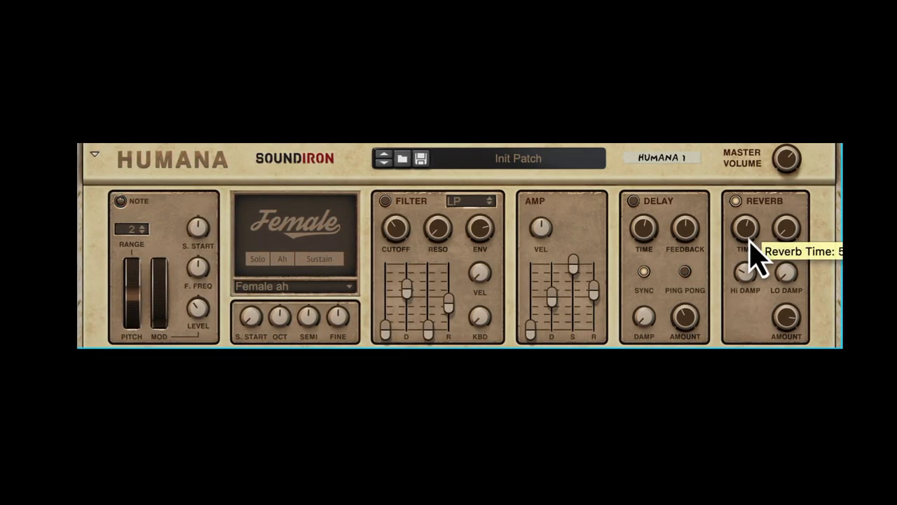
{"action": "left_click_drag", "start_coordinate": [800, 150], "coordinate": [802, 179]}
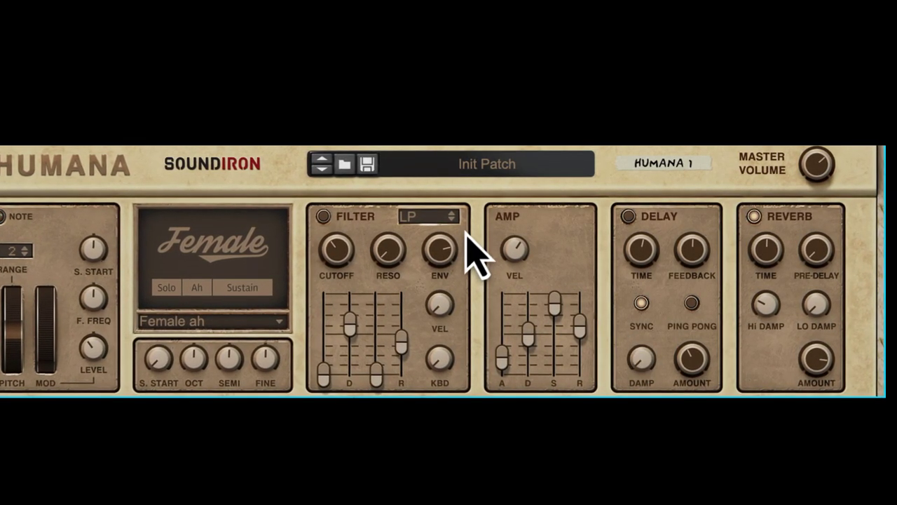
Set the octave of Humana's Chord Sequencer to 0
{"action": "scroll", "coordinate": [476, 256], "scroll_direction": "up", "scroll_amount": 4}
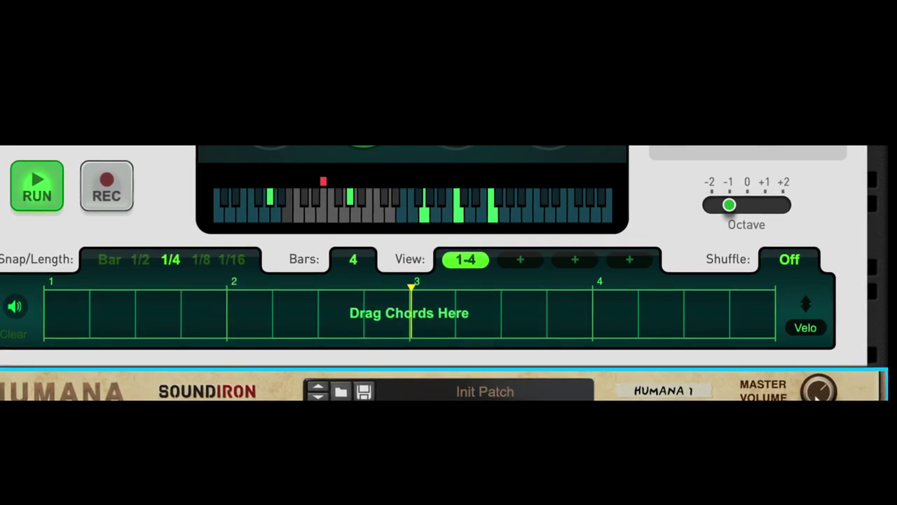
{"action": "left_click_drag", "start_coordinate": [729, 209], "coordinate": [746, 214]}
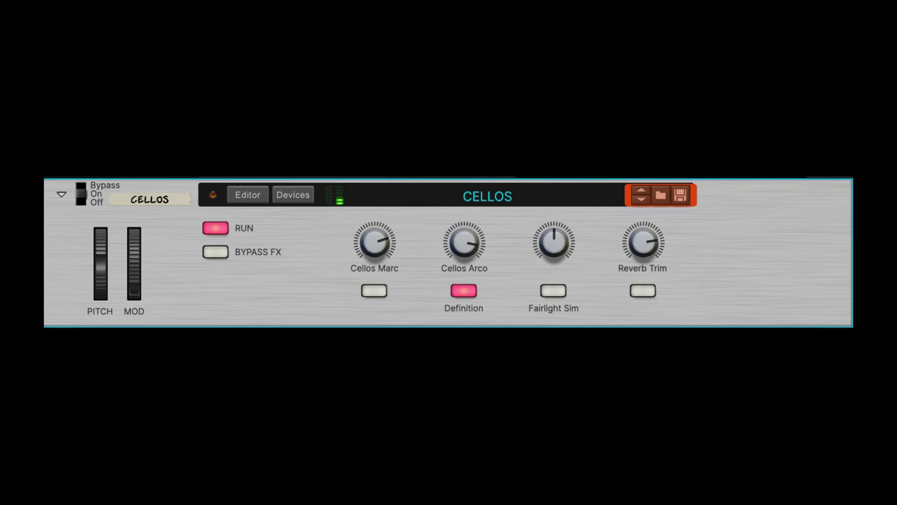
Lower the level of the CELLOS mix channel
{"action": "left_click_drag", "start_coordinate": [406, 175], "coordinate": [372, 177]}
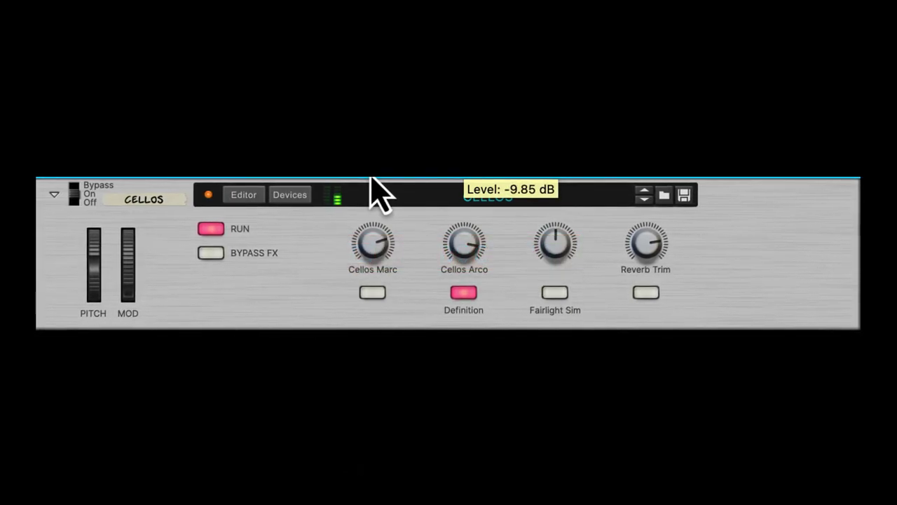
{"action": "left_click_drag", "start_coordinate": [368, 176], "coordinate": [362, 176]}
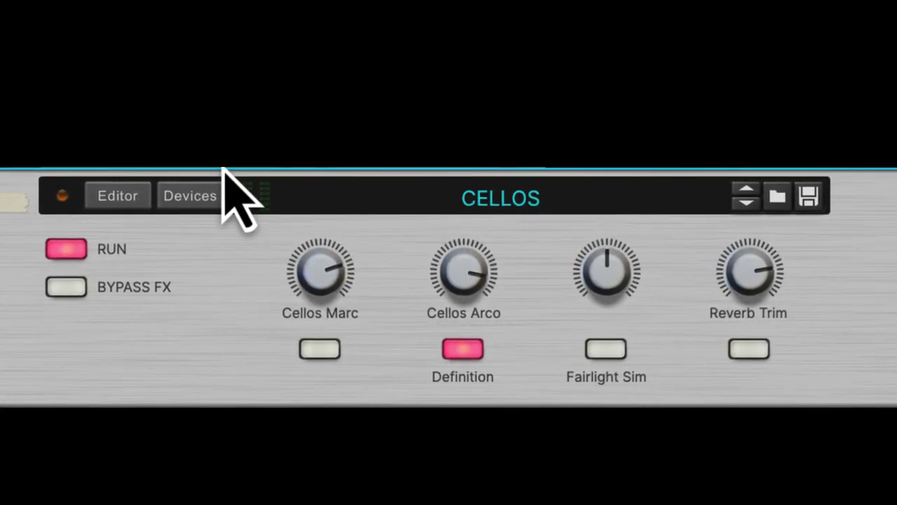
{"action": "mouse_move", "coordinate": [289, 169]}
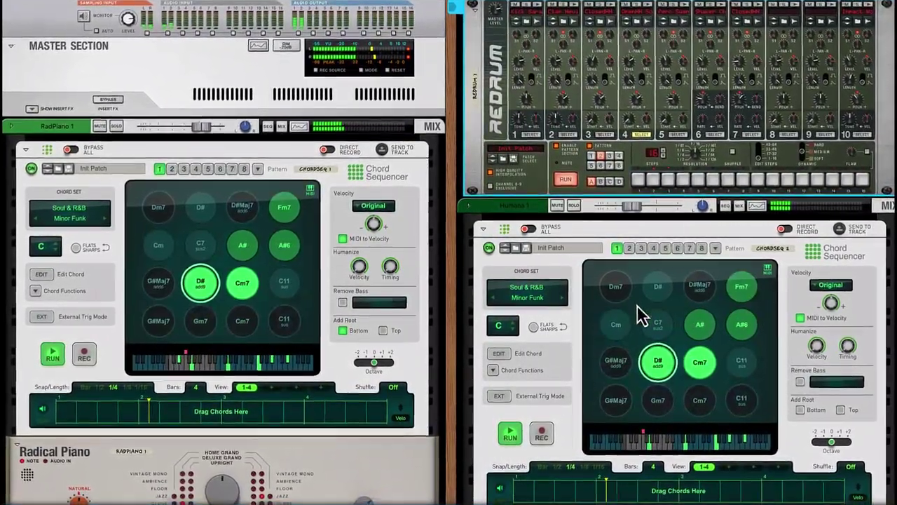
Set the level of the NYLONGTR mix channel to about -3.57 dB
{"action": "scroll", "coordinate": [639, 315], "scroll_direction": "down", "scroll_amount": 5}
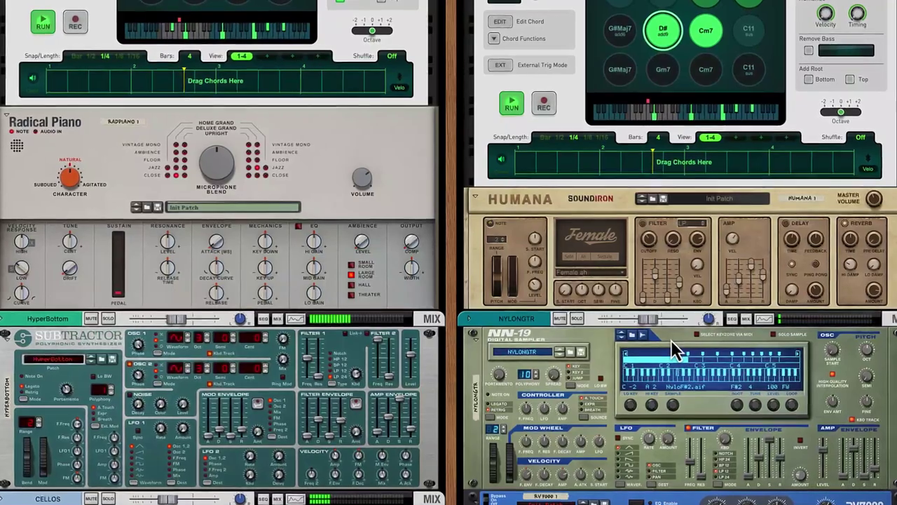
{"action": "scroll", "coordinate": [671, 339], "scroll_direction": "down", "scroll_amount": 1}
{"action": "left_click", "coordinate": [650, 305]}
{"action": "left_click_drag", "start_coordinate": [656, 317], "coordinate": [669, 319]}
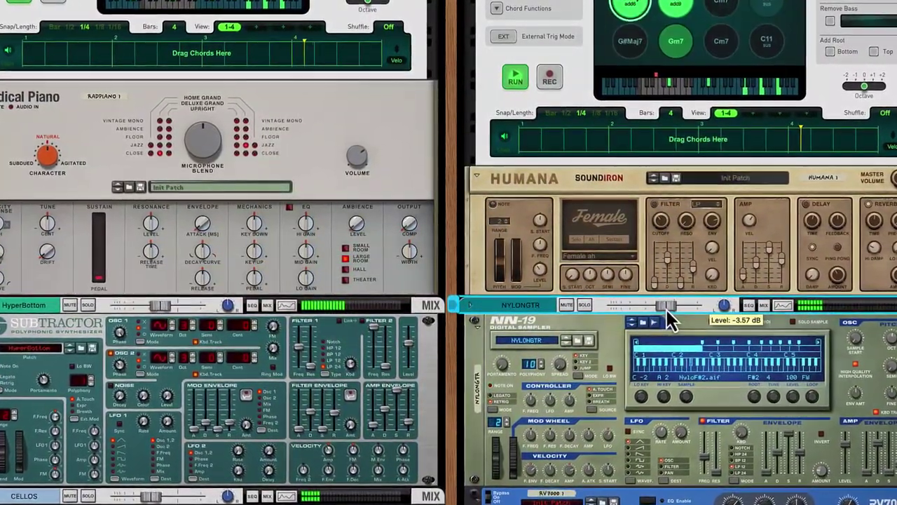
Briefly mute and unmute the CELLOS channel to compare the mix, and check its level
{"action": "scroll", "coordinate": [592, 360], "scroll_direction": "down", "scroll_amount": 2}
{"action": "scroll", "coordinate": [592, 360], "scroll_direction": "down", "scroll_amount": 2}
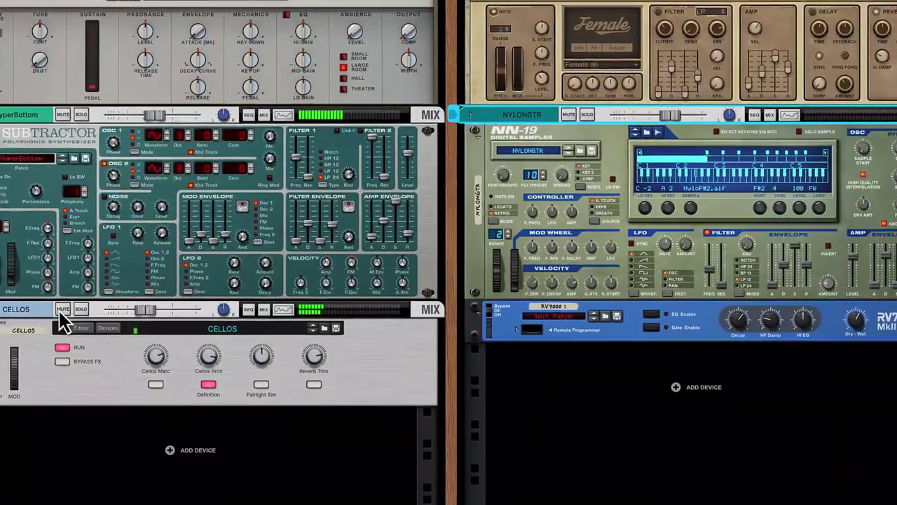
{"action": "left_click", "coordinate": [60, 310]}
{"action": "left_click", "coordinate": [59, 309]}
{"action": "mouse_move", "coordinate": [140, 321]}
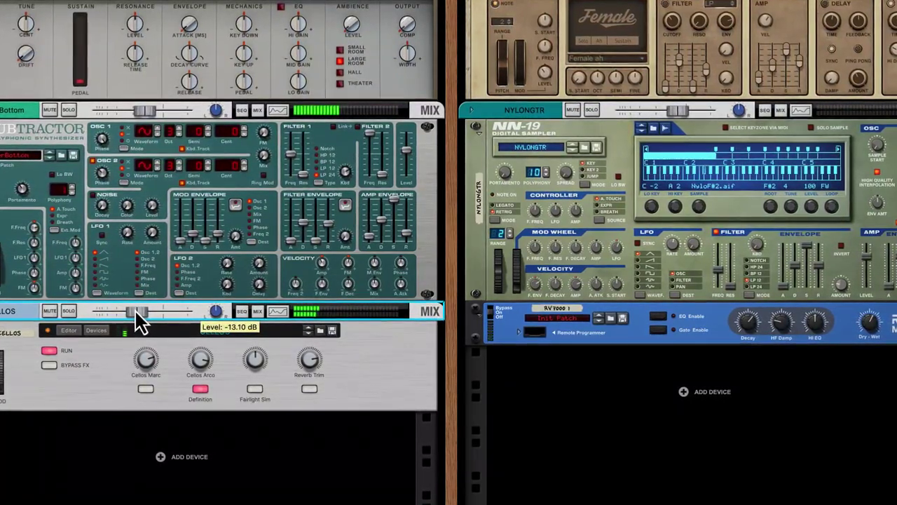
Enable the EQ on the CELLOS mixer channel and raise its low-mid Q value and low-frequency gain
{"action": "scroll", "coordinate": [522, 133], "scroll_direction": "up", "scroll_amount": 4}
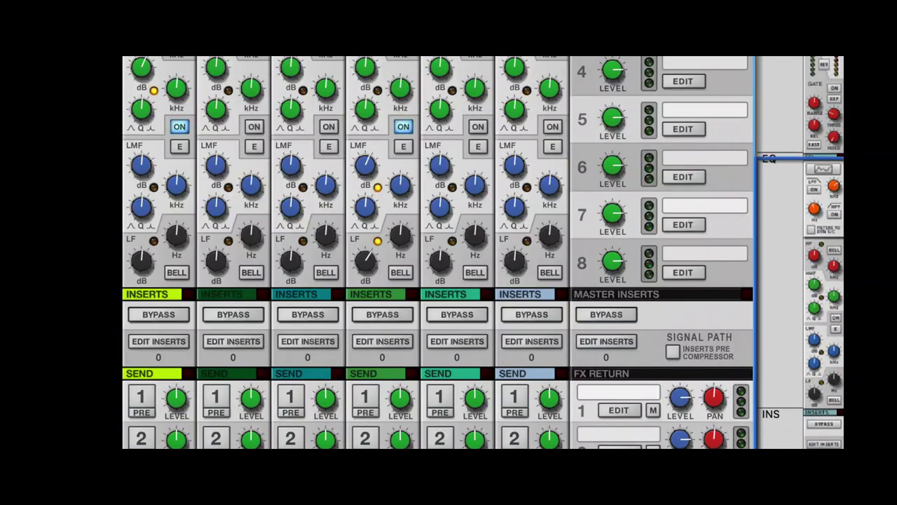
{"action": "scroll", "coordinate": [438, 252], "scroll_direction": "down", "scroll_amount": 5}
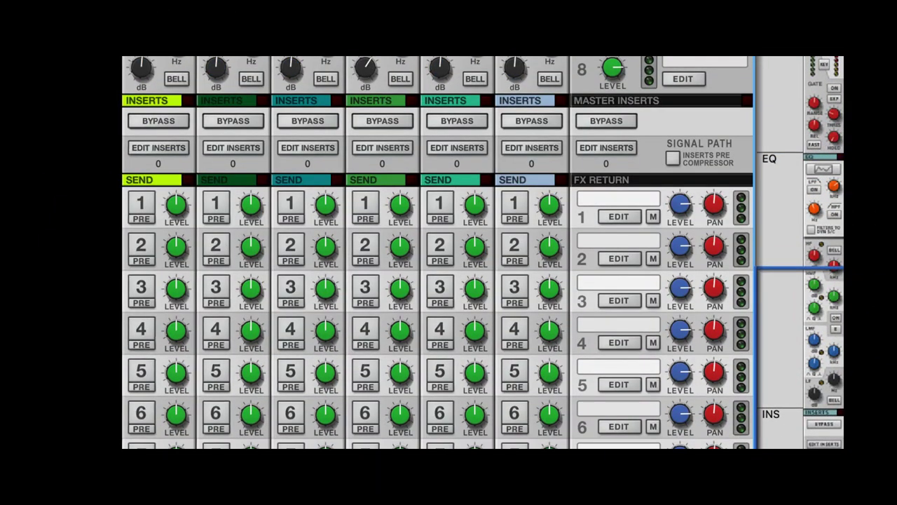
{"action": "scroll", "coordinate": [521, 181], "scroll_direction": "up", "scroll_amount": 1}
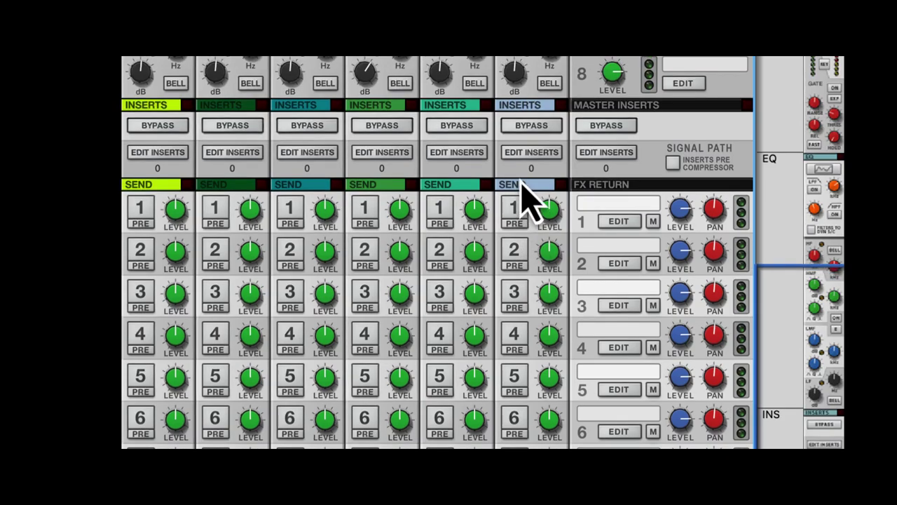
{"action": "scroll", "coordinate": [526, 196], "scroll_direction": "up", "scroll_amount": 7}
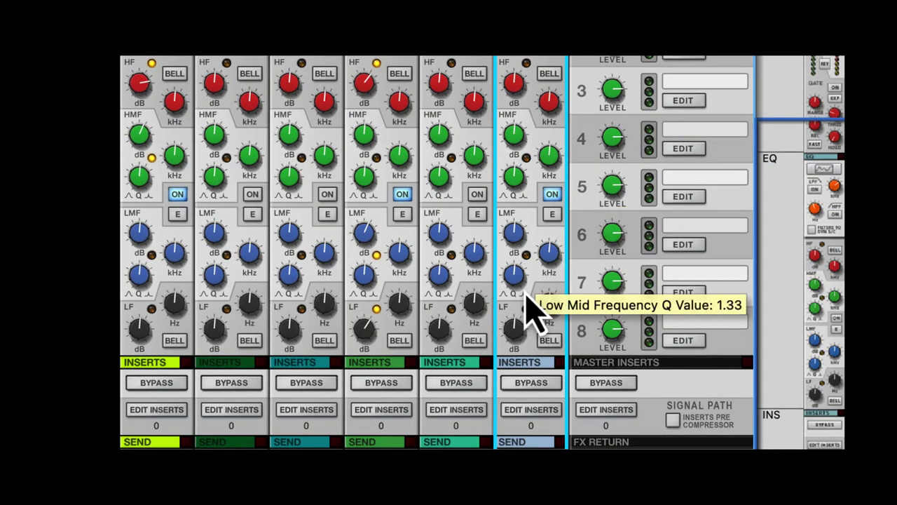
{"action": "left_click_drag", "start_coordinate": [515, 282], "coordinate": [517, 273]}
{"action": "left_click_drag", "start_coordinate": [521, 345], "coordinate": [516, 321]}
{"action": "left_click_drag", "start_coordinate": [513, 274], "coordinate": [514, 273]}
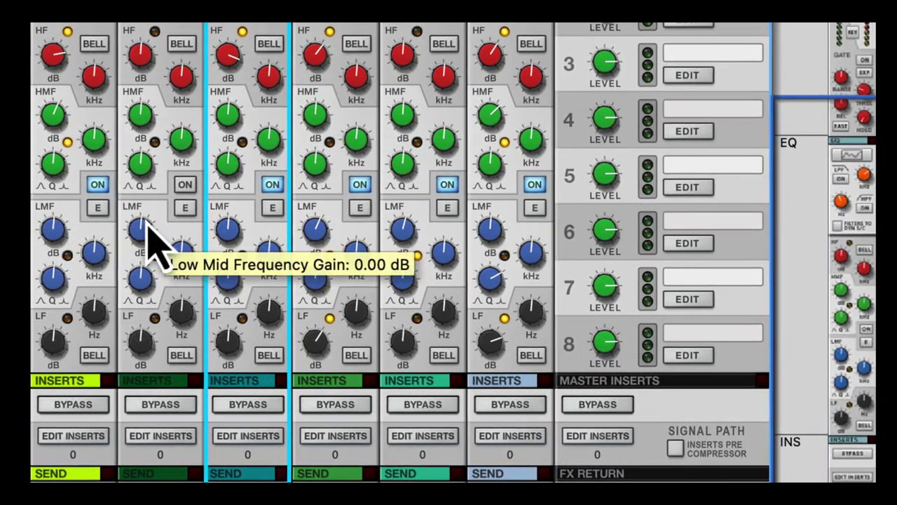
Enable the Humana channel's EQ, raising the high-frequency gain to about 12 dB and the low-mid gain to 3.81 dB
{"action": "left_click", "coordinate": [187, 184]}
{"action": "left_click_drag", "start_coordinate": [138, 65], "coordinate": [140, 40]}
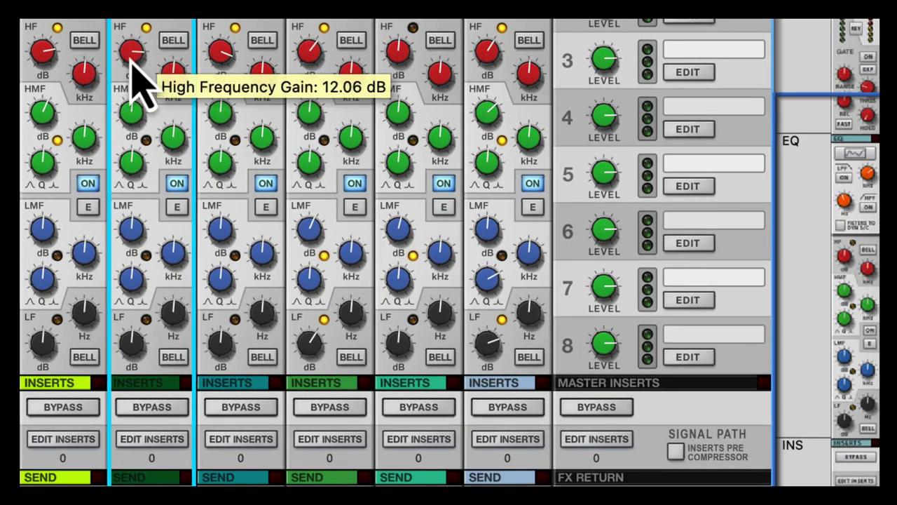
{"action": "left_click_drag", "start_coordinate": [135, 234], "coordinate": [138, 228]}
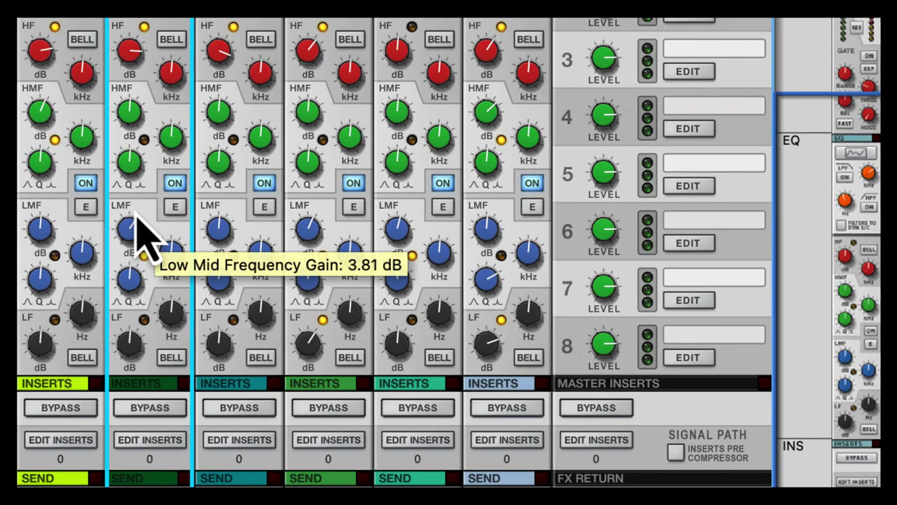
{"action": "left_click_drag", "start_coordinate": [132, 62], "coordinate": [134, 64]}
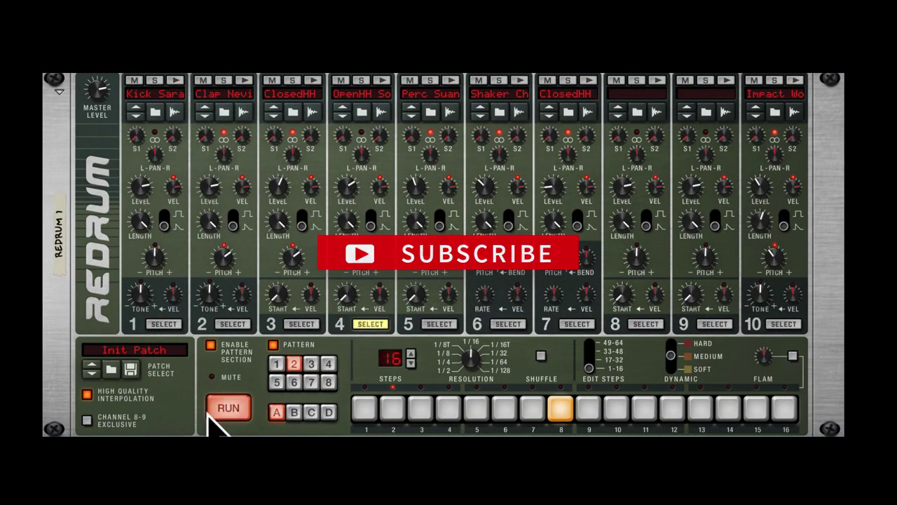
Add kick hits on drum channel 1 at steps 4, 7 and 14 of Redrum pattern 2
{"action": "left_click", "coordinate": [165, 325]}
{"action": "left_click", "coordinate": [449, 410]}
{"action": "left_click", "coordinate": [537, 417]}
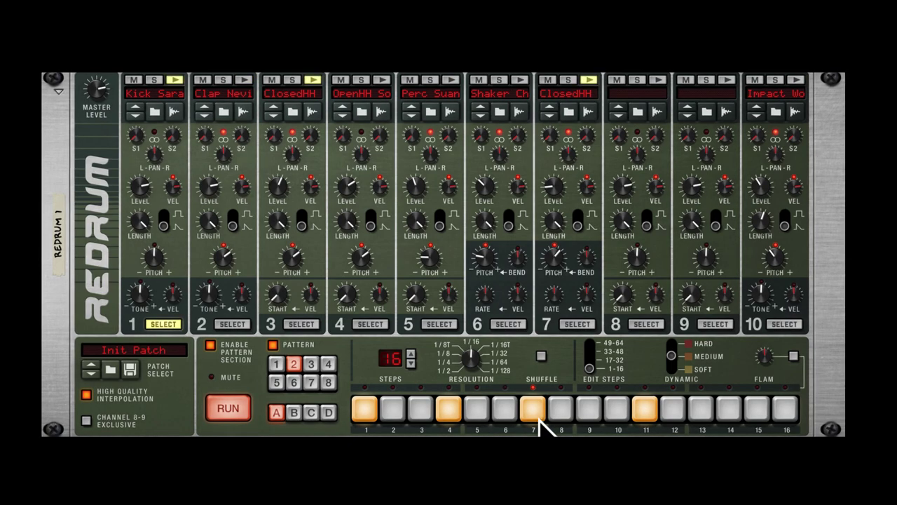
{"action": "left_click", "coordinate": [741, 417]}
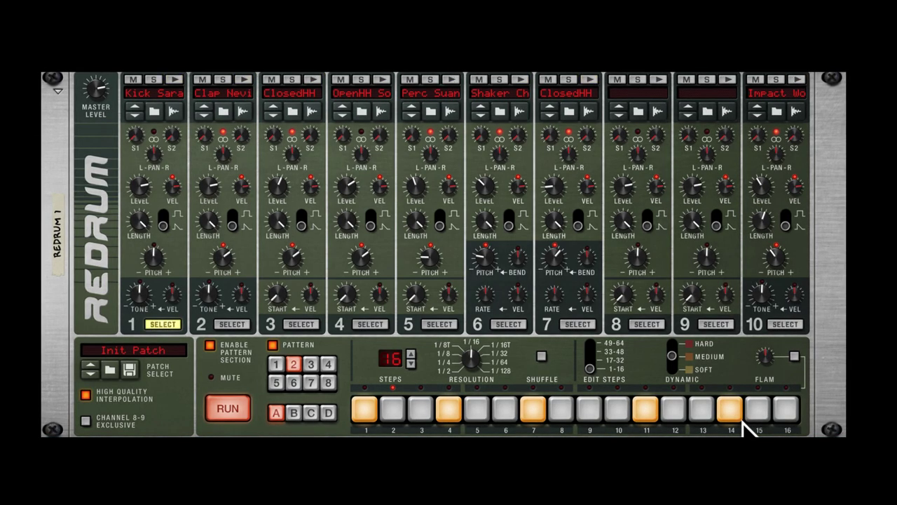
Paste the copied drum pattern into Redrum pattern 3 and remove its kick hit at step 11
{"action": "left_click", "coordinate": [312, 367]}
{"action": "right_click", "coordinate": [357, 361]}
{"action": "key", "text": "Escape"}
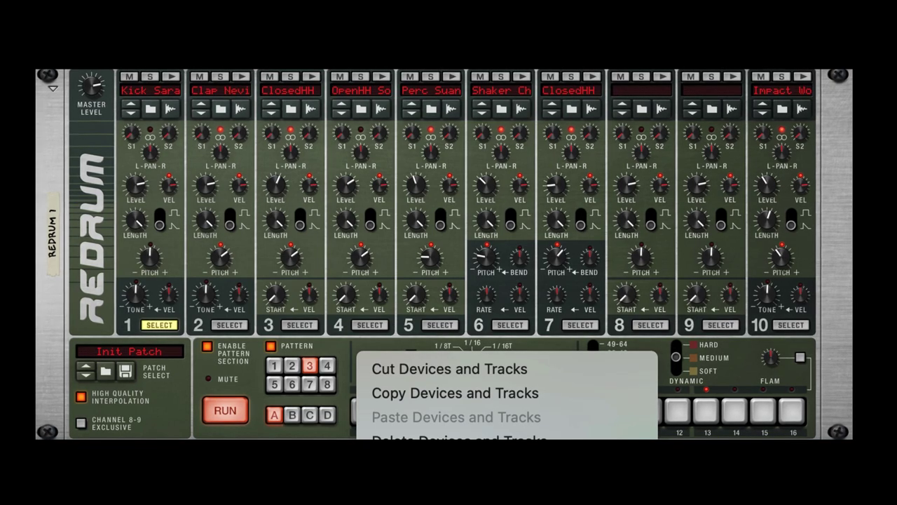
{"action": "left_click", "coordinate": [448, 491]}
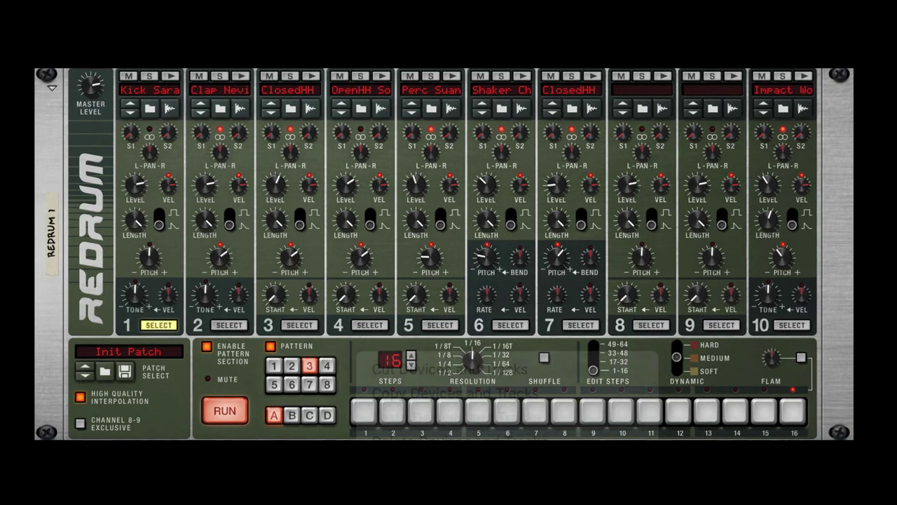
{"action": "left_click", "coordinate": [649, 413]}
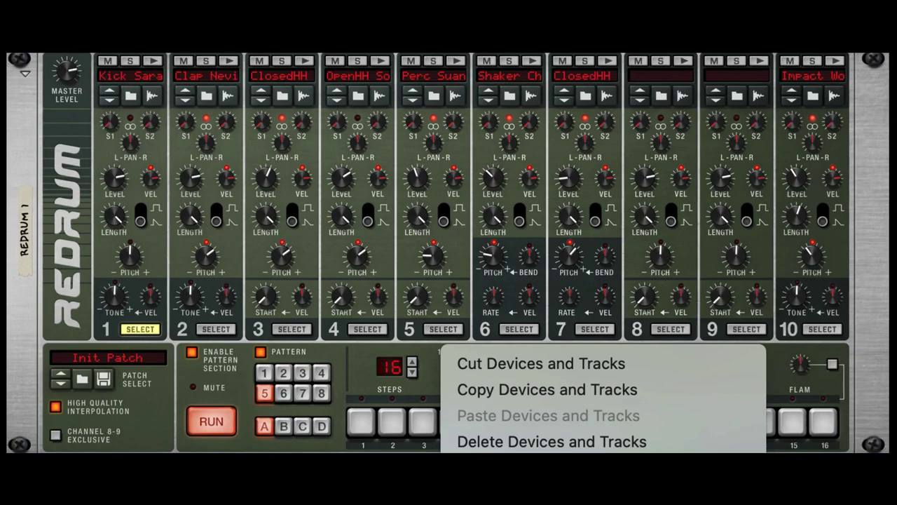
Paste the copied drum pattern into Redrum pattern 5 and add kick hits at steps 7 and 15
{"action": "left_click", "coordinate": [442, 483]}
{"action": "key", "text": "space"}
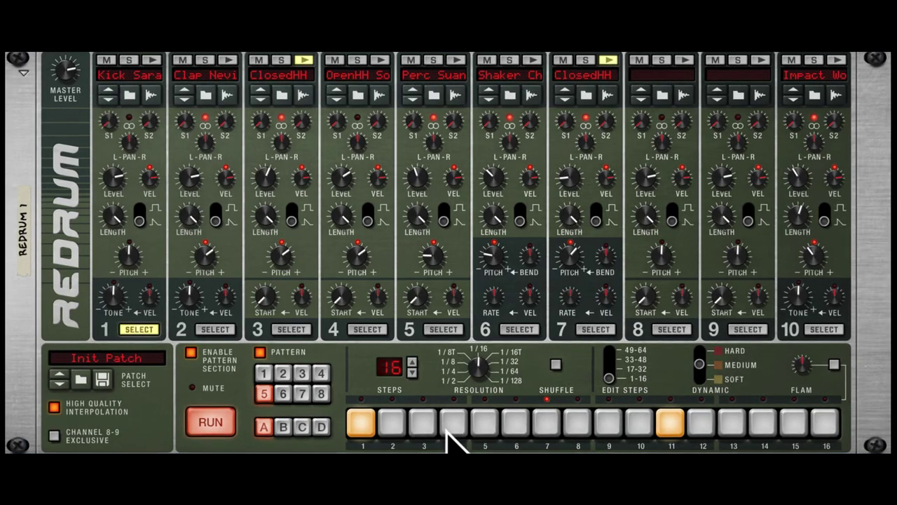
{"action": "left_click", "coordinate": [547, 422]}
{"action": "left_click", "coordinate": [786, 426]}
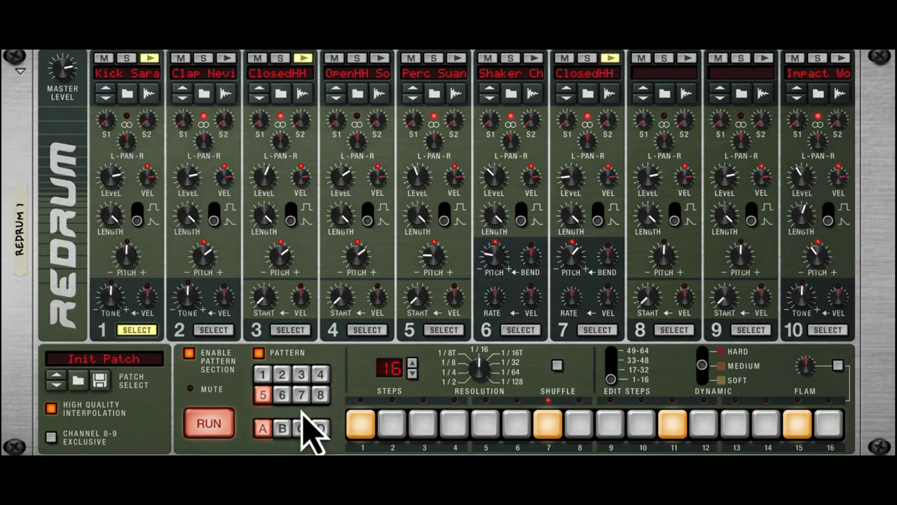
Audition Redrum patterns 2, 1, 3, 6 and 5 by switching between them during playback
{"action": "left_click", "coordinate": [281, 375]}
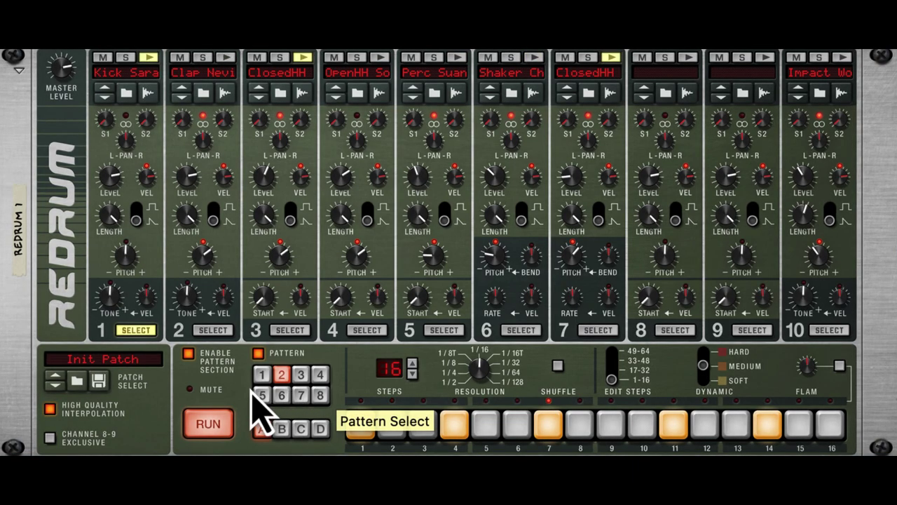
{"action": "left_click", "coordinate": [262, 378]}
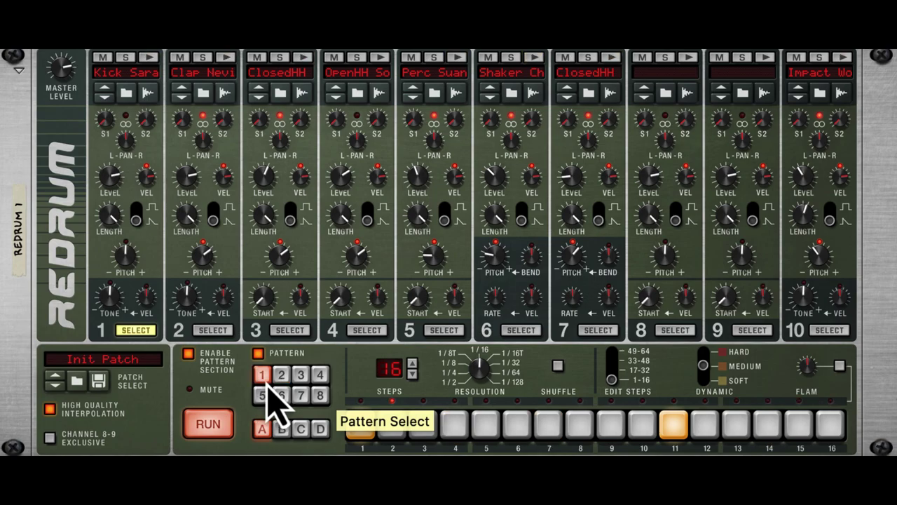
{"action": "left_click", "coordinate": [301, 379]}
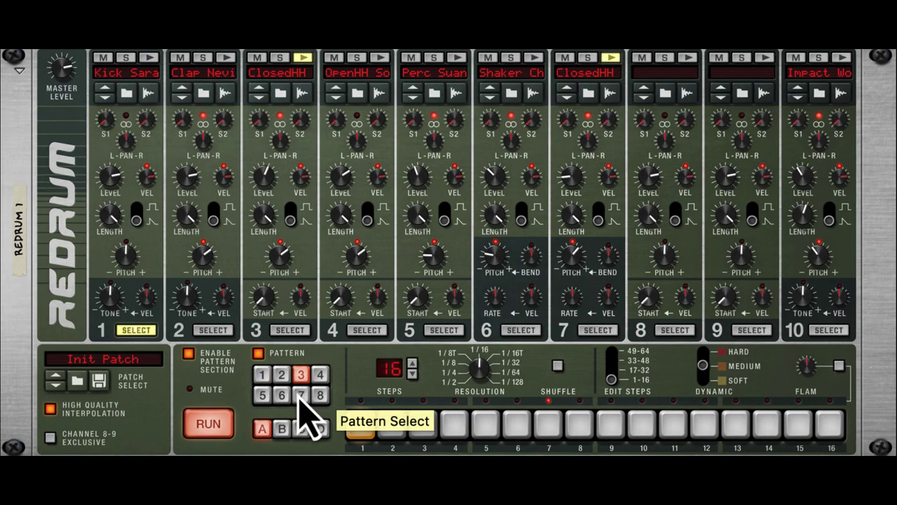
{"action": "left_click", "coordinate": [281, 398]}
{"action": "left_click", "coordinate": [261, 403]}
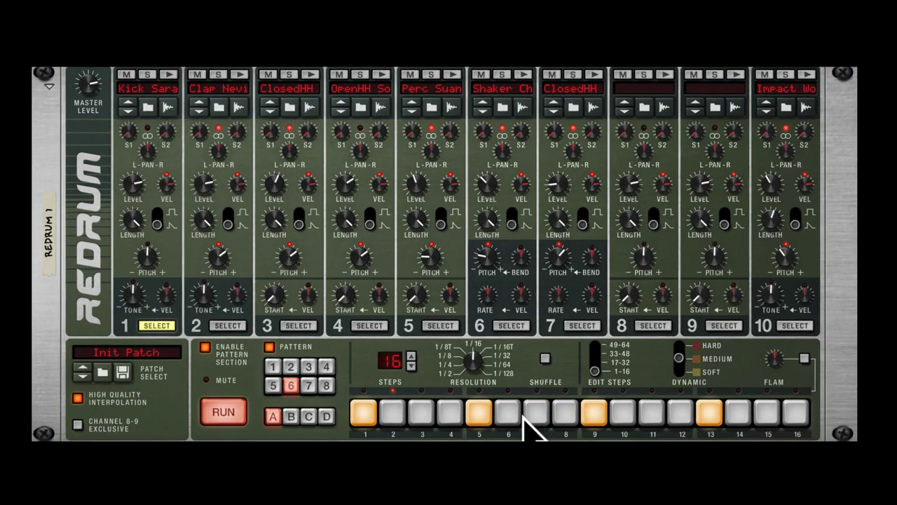
Shorten Redrum pattern 7 to 1 step and add a kick hit on step 1
{"action": "left_click", "coordinate": [311, 382]}
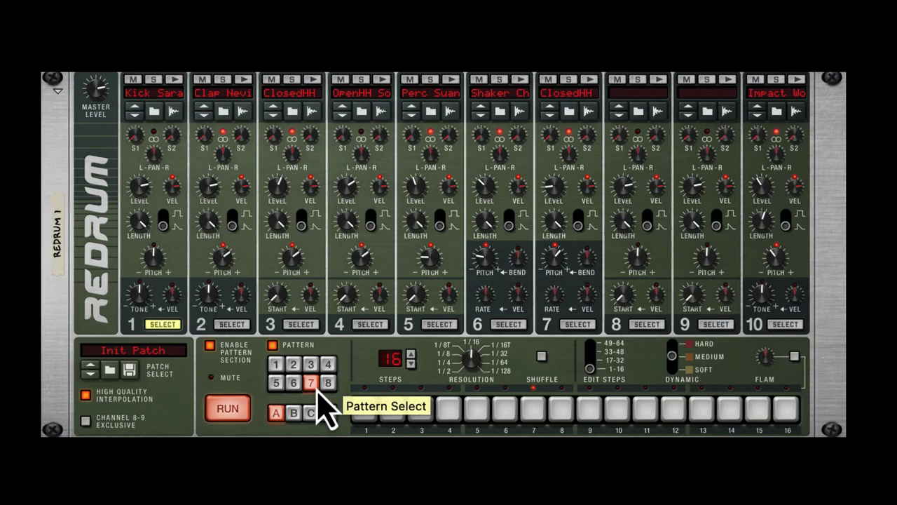
{"action": "left_click", "coordinate": [411, 364]}
{"action": "left_click", "coordinate": [412, 364]}
{"action": "left_click", "coordinate": [411, 364]}
{"action": "left_click", "coordinate": [412, 364]}
{"action": "left_click", "coordinate": [411, 363]}
{"action": "left_click", "coordinate": [412, 364]}
{"action": "left_click", "coordinate": [411, 364]}
{"action": "left_click", "coordinate": [412, 363]}
{"action": "left_click", "coordinate": [412, 364]}
{"action": "left_click", "coordinate": [411, 364]}
{"action": "left_click", "coordinate": [412, 363]}
{"action": "left_click", "coordinate": [411, 364]}
{"action": "left_click", "coordinate": [412, 363]}
{"action": "left_click", "coordinate": [411, 364]}
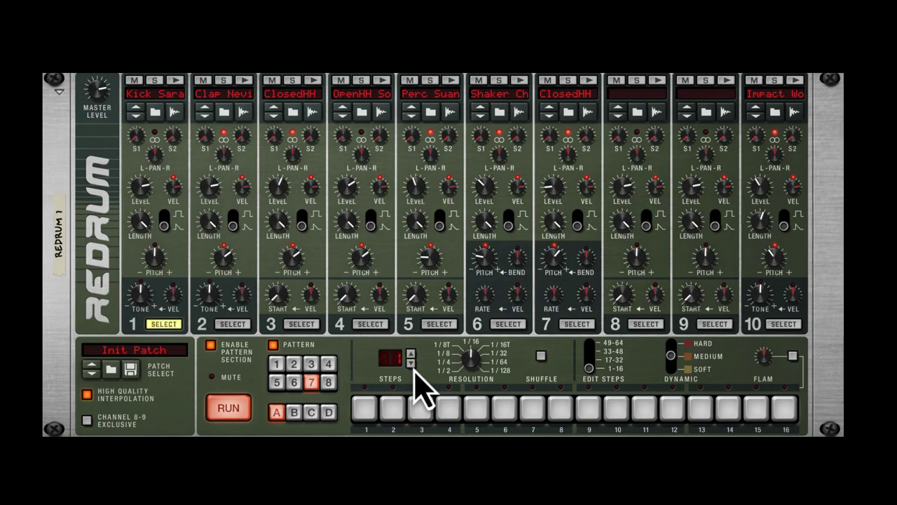
{"action": "left_click", "coordinate": [365, 408]}
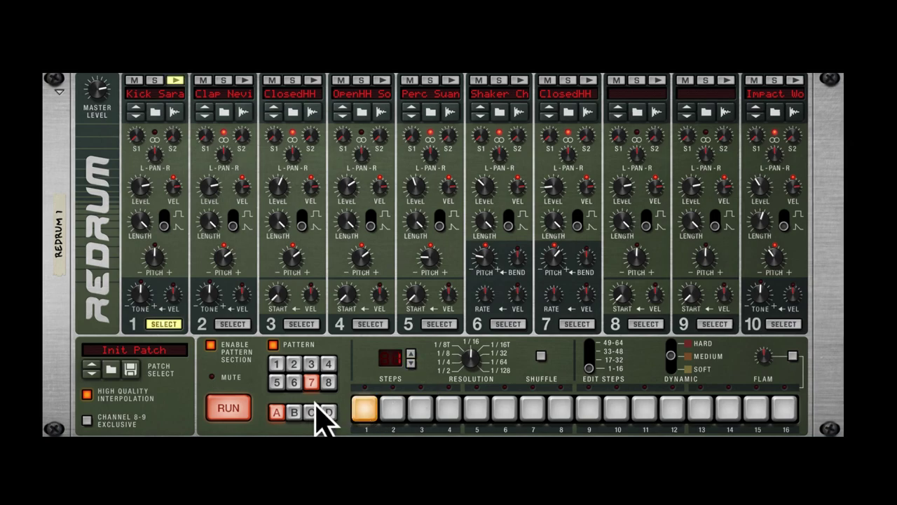
Compare Redrum patterns 8, 6 and 7 by switching between them during playback
{"action": "left_click", "coordinate": [328, 382]}
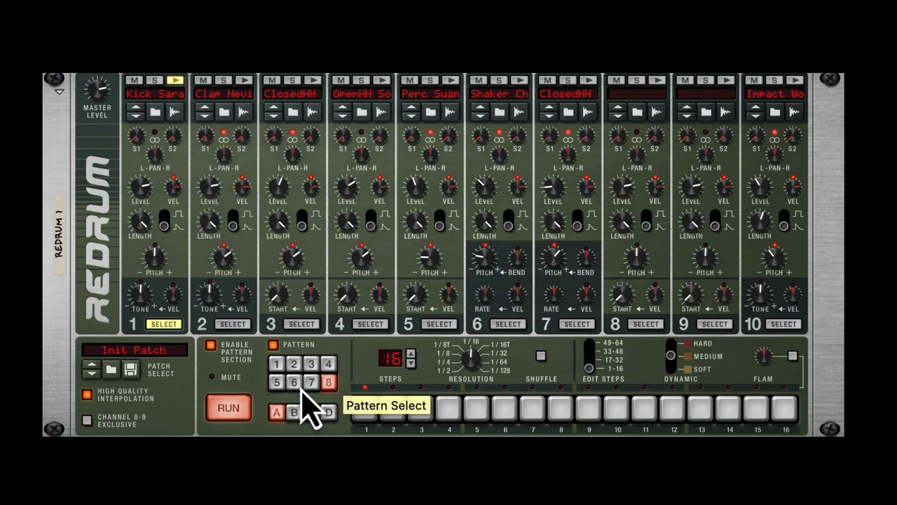
{"action": "left_click", "coordinate": [293, 387]}
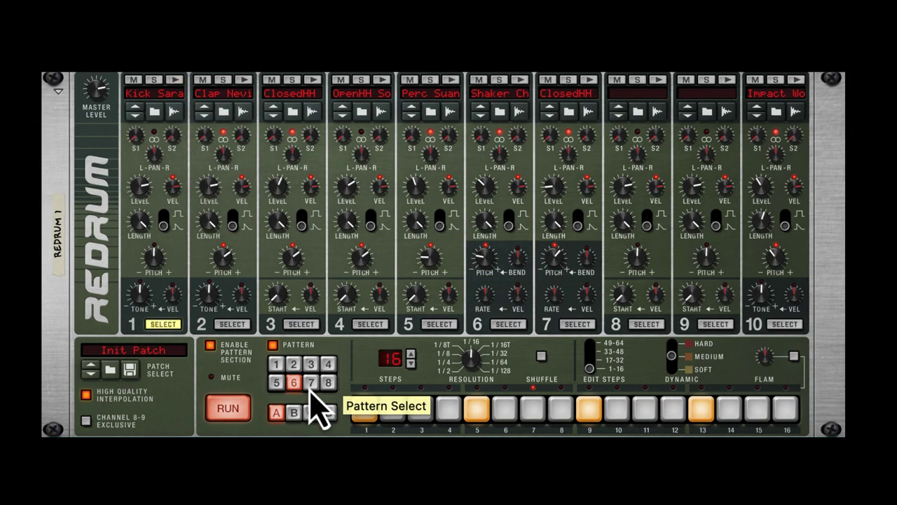
{"action": "left_click", "coordinate": [310, 387]}
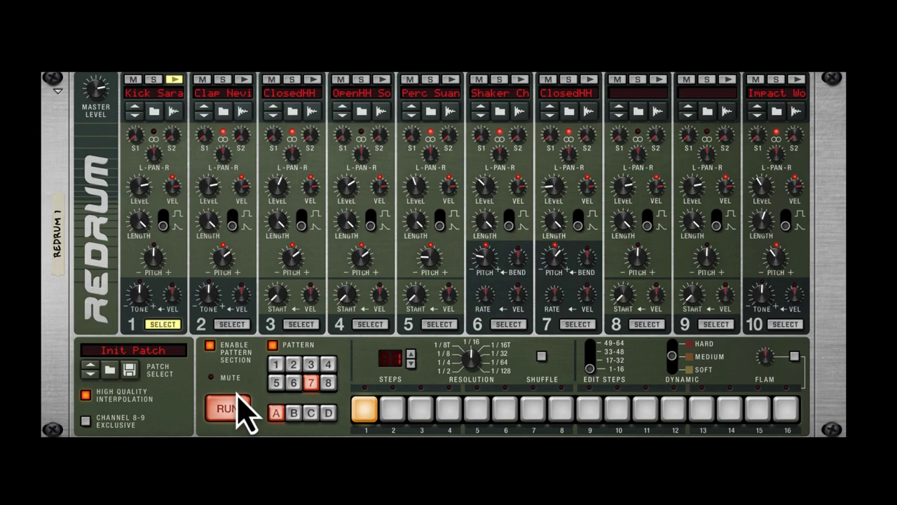
Re-enter the kick hit on step 1 of Redrum pattern 7 and set the pattern's length to 2 steps
{"action": "left_click", "coordinate": [360, 413]}
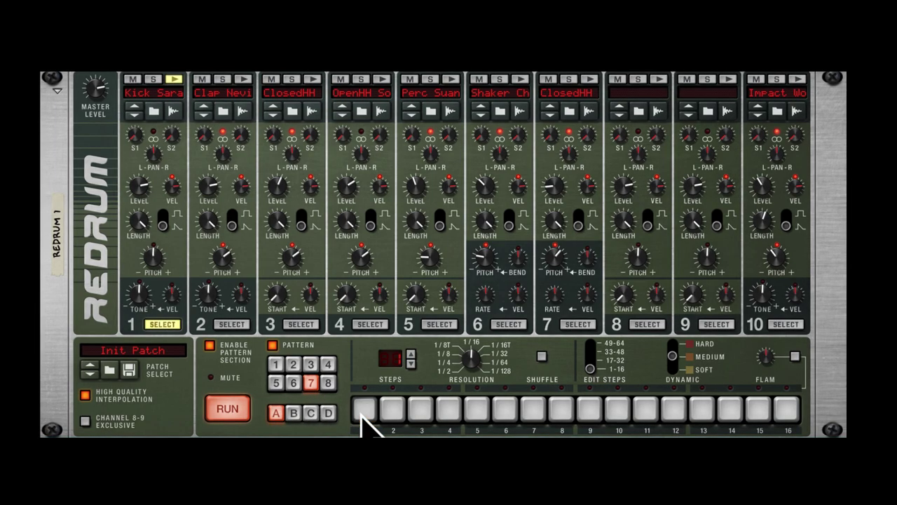
{"action": "left_click", "coordinate": [411, 356]}
{"action": "left_click", "coordinate": [411, 356]}
{"action": "left_click", "coordinate": [411, 356]}
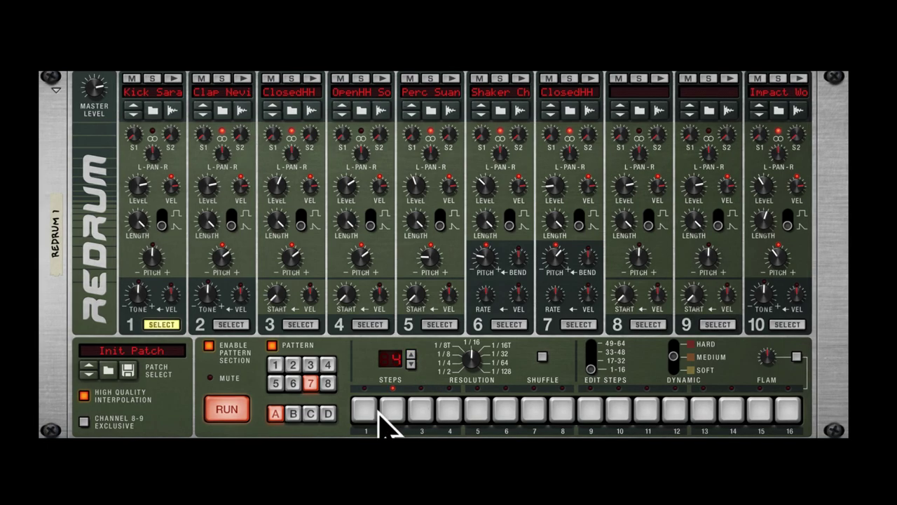
{"action": "left_click", "coordinate": [371, 412]}
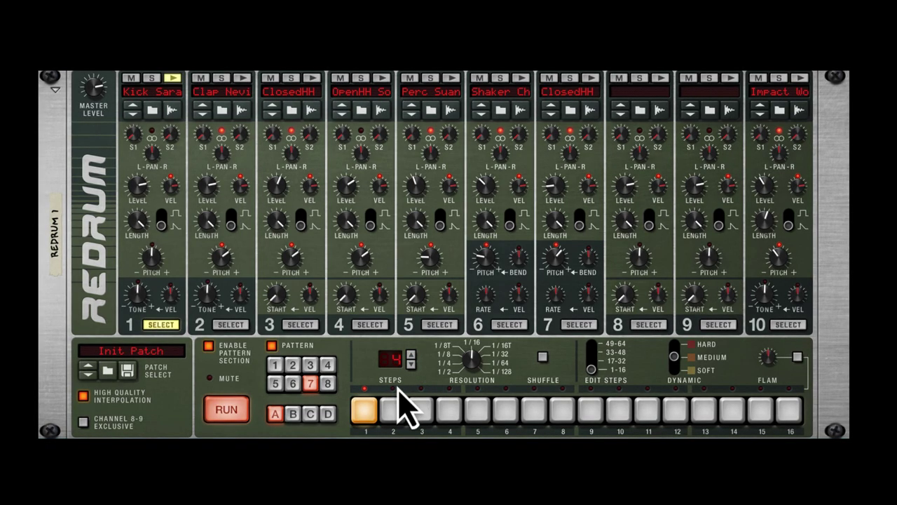
{"action": "left_click", "coordinate": [411, 365]}
{"action": "left_click", "coordinate": [411, 365]}
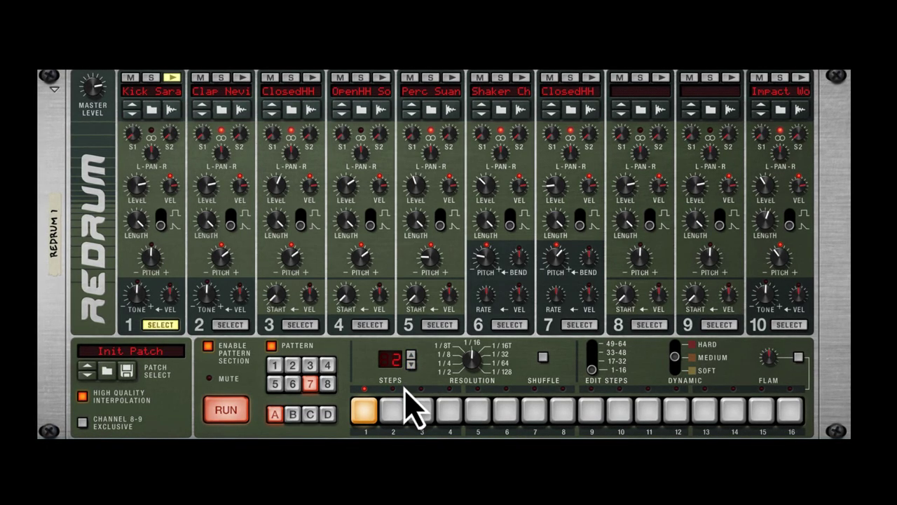
Audition the finished Redrum patterns in turn, including patterns 5, 6, 2 and 1, ending on pattern 8
{"action": "left_click", "coordinate": [279, 371]}
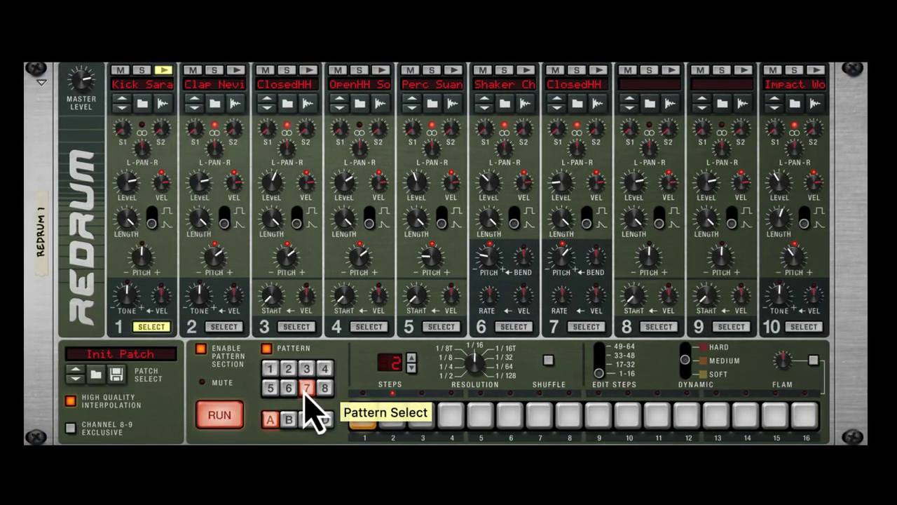
{"action": "left_click", "coordinate": [273, 390]}
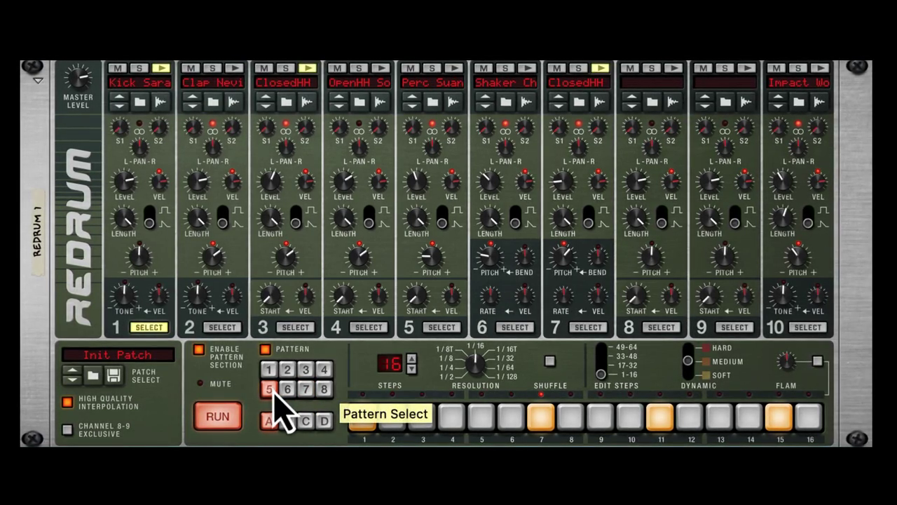
{"action": "left_click", "coordinate": [287, 389]}
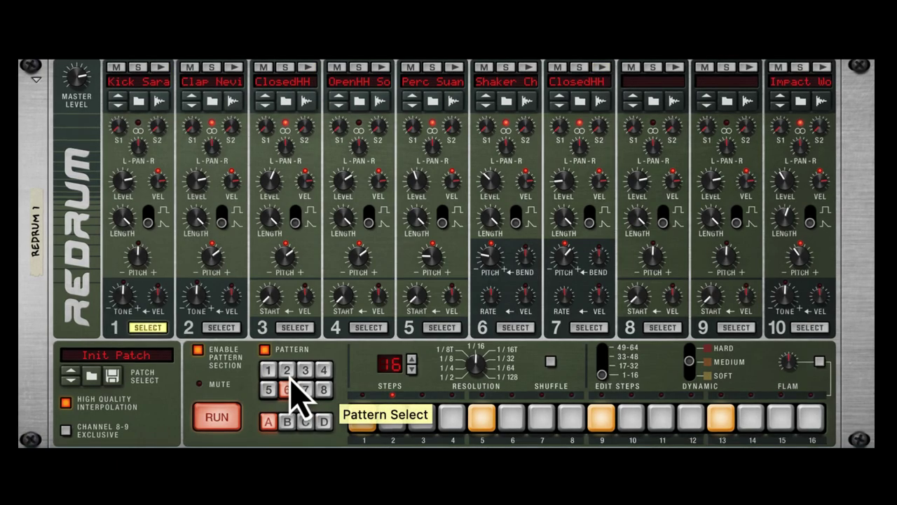
{"action": "left_click", "coordinate": [290, 377]}
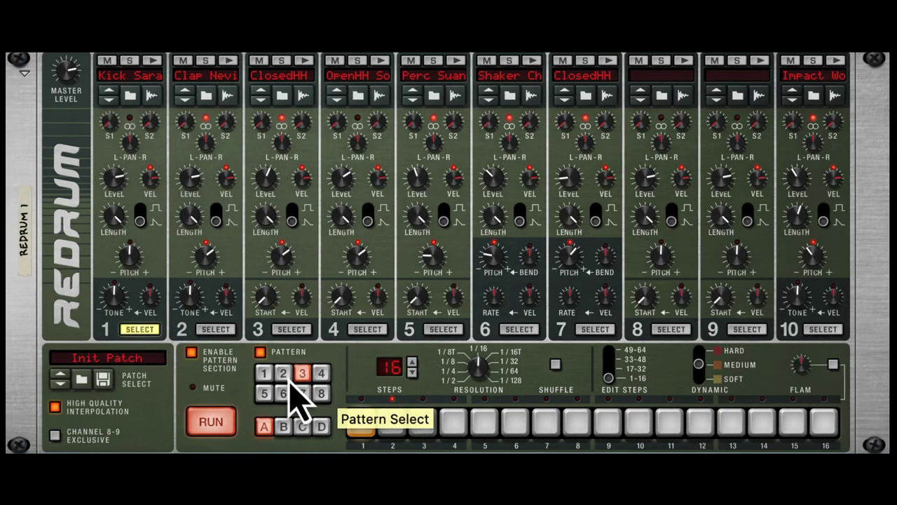
{"action": "left_click", "coordinate": [287, 378]}
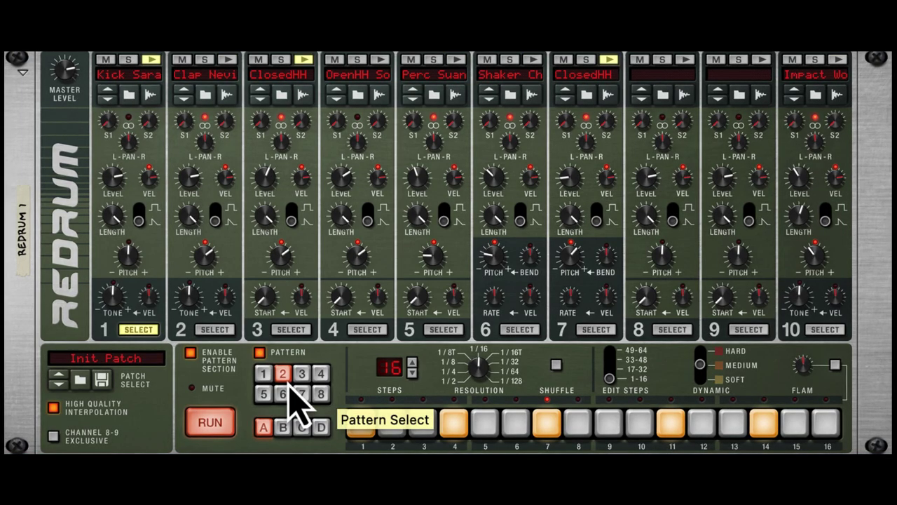
{"action": "left_click", "coordinate": [265, 377]}
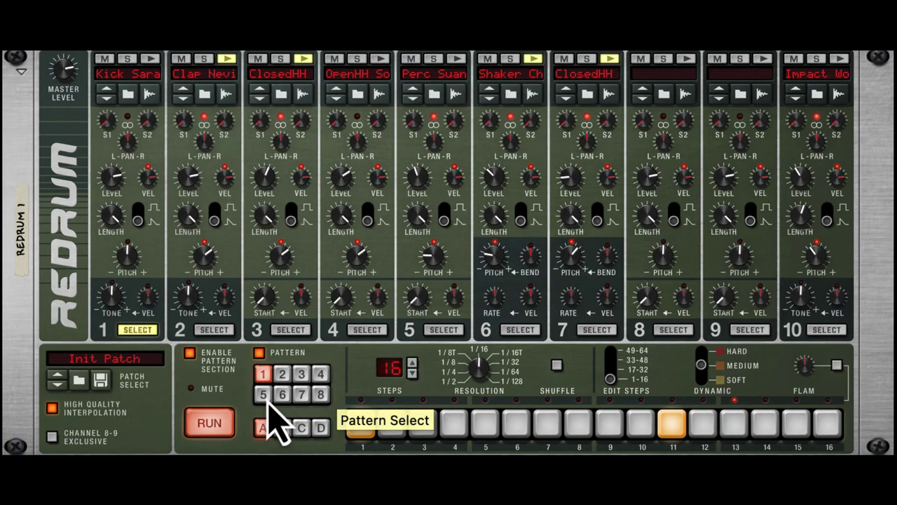
{"action": "left_click", "coordinate": [265, 398]}
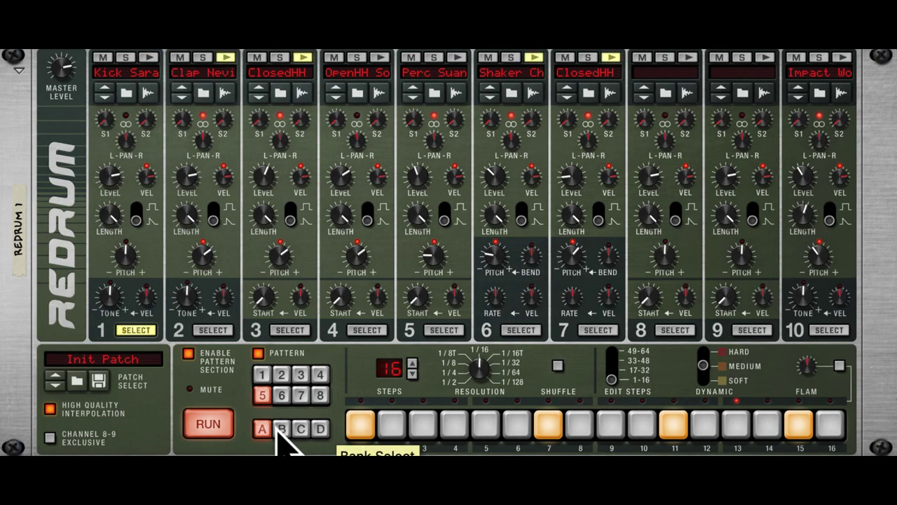
{"action": "left_click", "coordinate": [319, 394]}
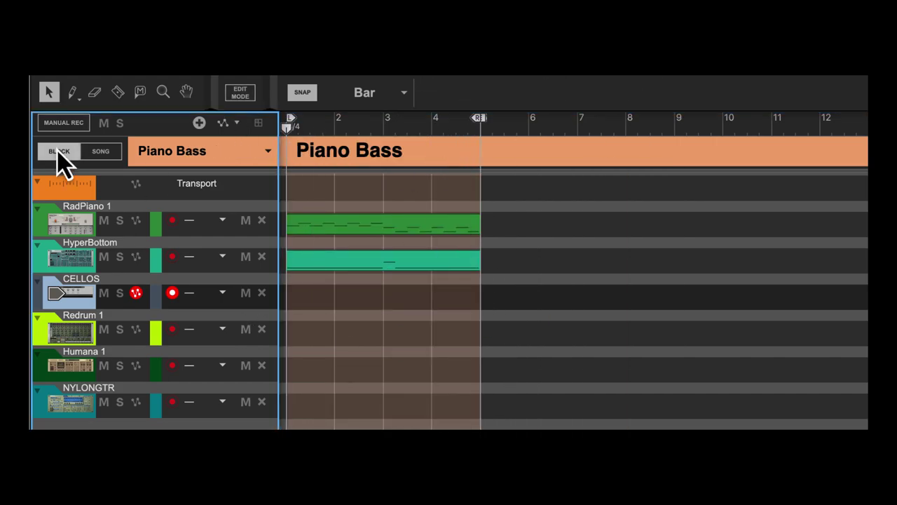
Arrange the song from four-bar blocks starting at bar 1, in the order piano, Piano Bass, Verse, Build and Break
{"action": "left_click", "coordinate": [100, 151]}
{"action": "key", "text": "p"}
{"action": "left_click_drag", "start_coordinate": [289, 151], "coordinate": [480, 151]}
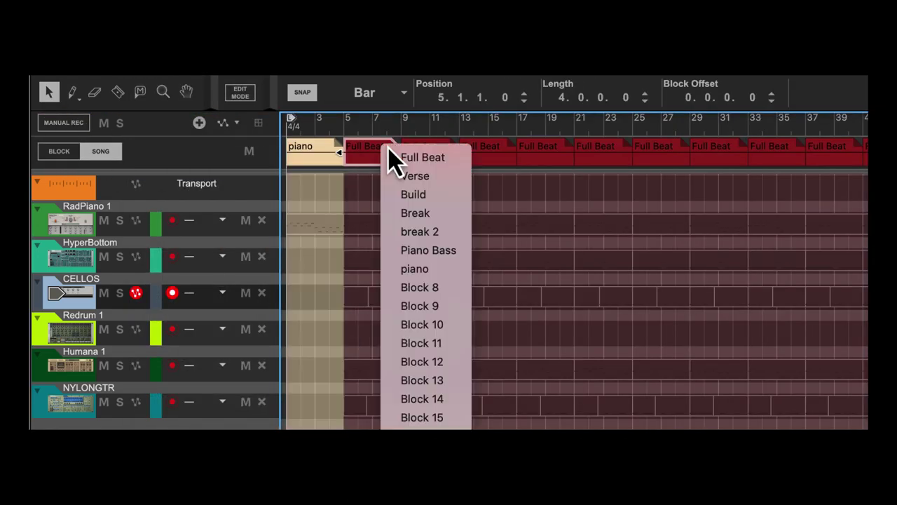
{"action": "left_click", "coordinate": [414, 174]}
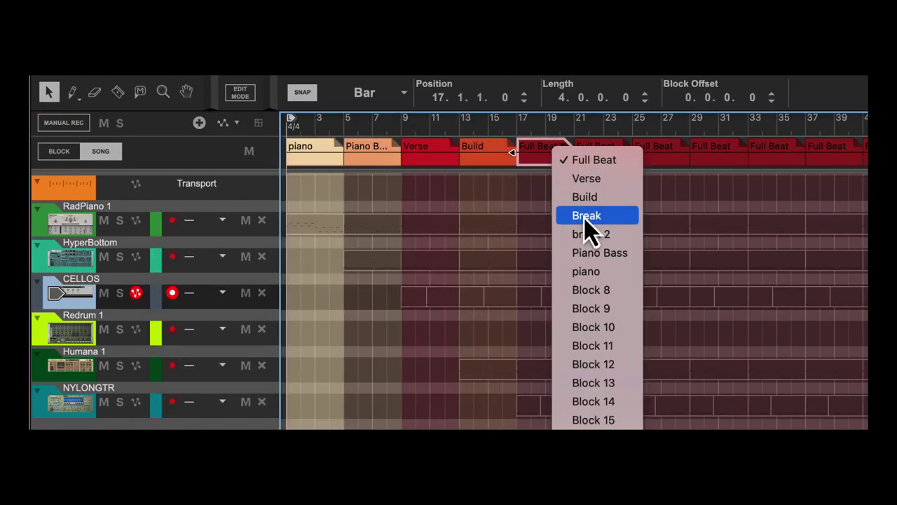
{"action": "left_click", "coordinate": [584, 216]}
{"action": "left_click", "coordinate": [858, 152]}
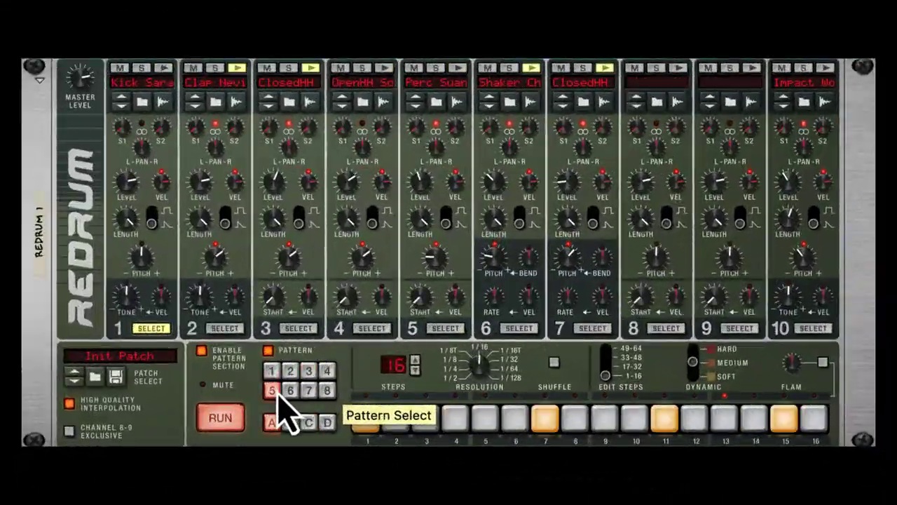
Record Redrum pattern changes over the song by switching among patterns 1, 5, 6 and 8 during playback
{"action": "left_click", "coordinate": [272, 370]}
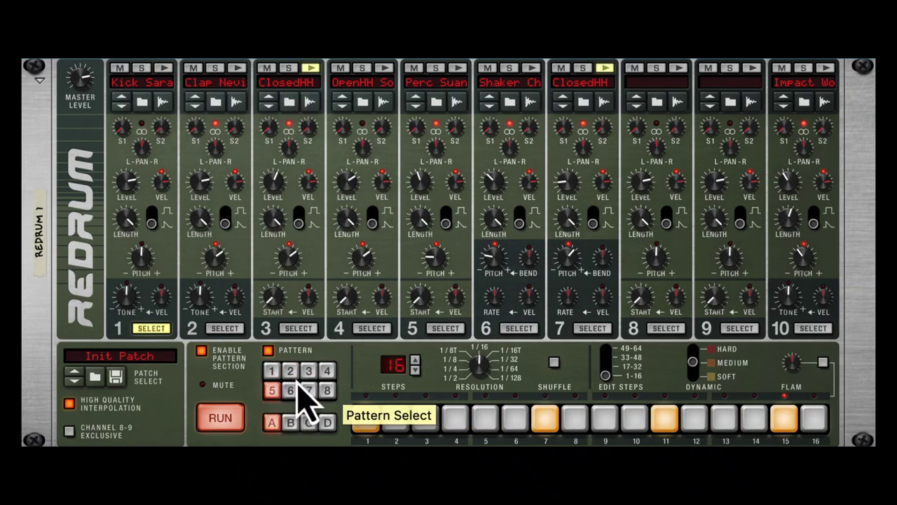
{"action": "left_click", "coordinate": [277, 371]}
{"action": "left_click", "coordinate": [275, 392]}
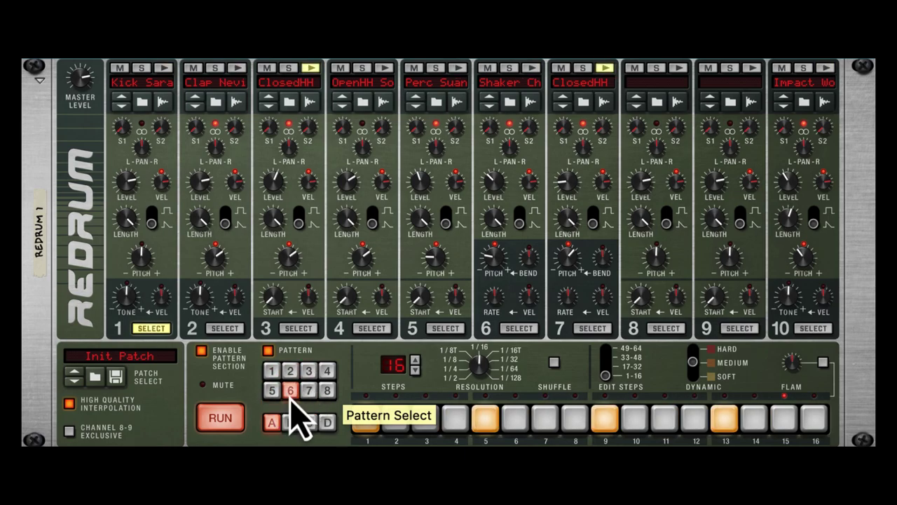
{"action": "left_click", "coordinate": [327, 391]}
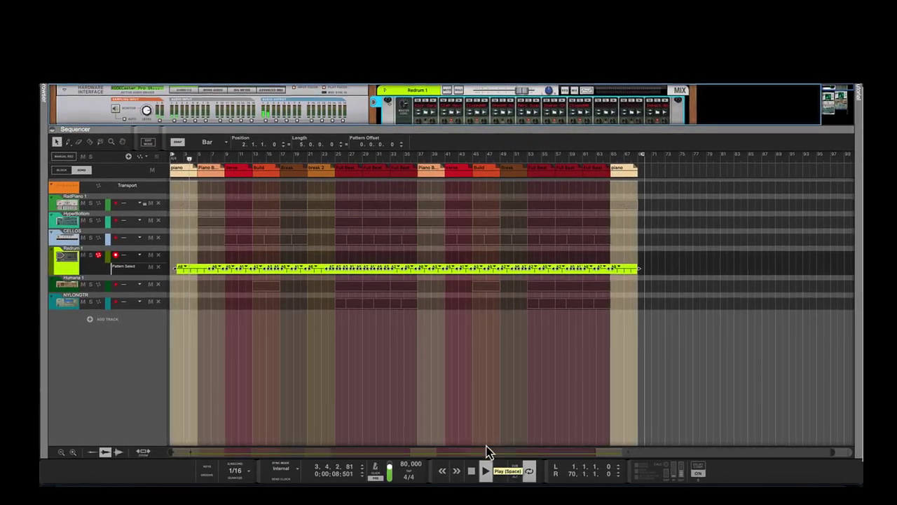
Enlarge the rack area to show the whole Redrum device and check drum channel 1's level
{"action": "left_click_drag", "start_coordinate": [387, 127], "coordinate": [393, 250]}
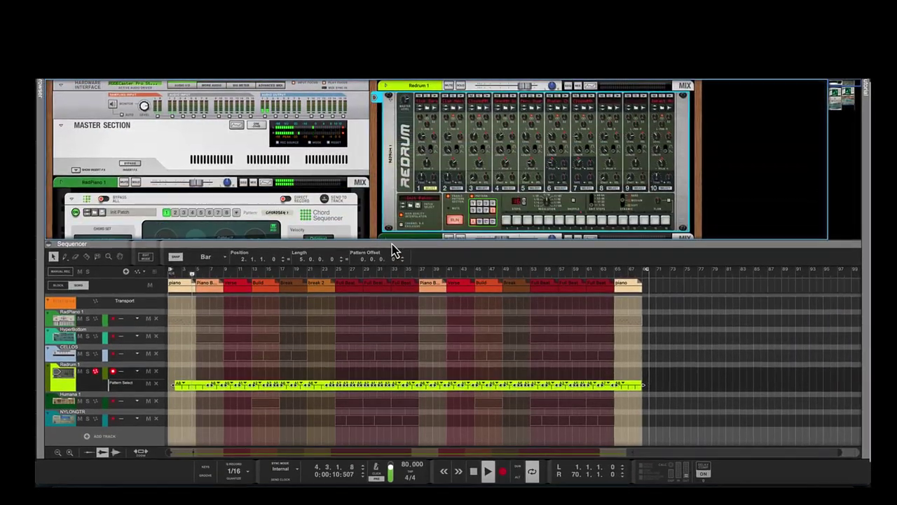
{"action": "mouse_move", "coordinate": [424, 134]}
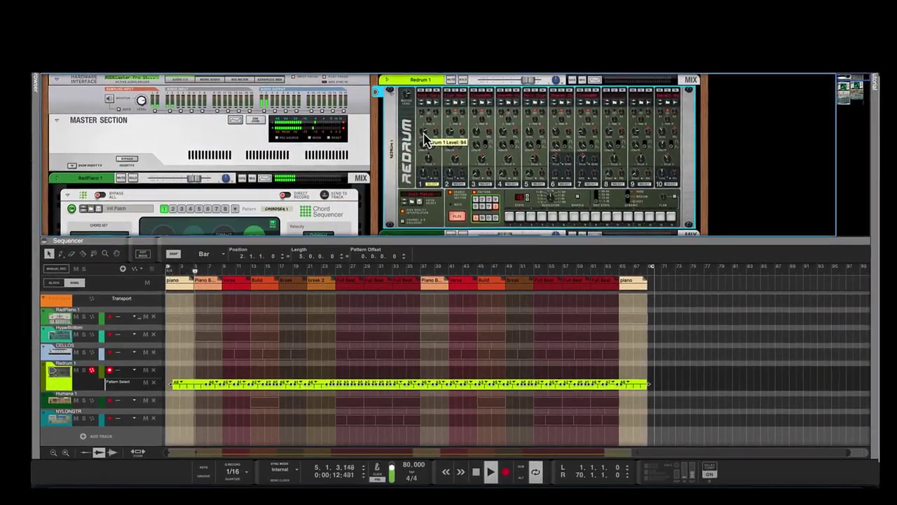
Balance the Redrum's individual drum levels during playback, adjusting drum 1 and setting drum 6 to 30
{"action": "left_click_drag", "start_coordinate": [424, 131], "coordinate": [426, 133]}
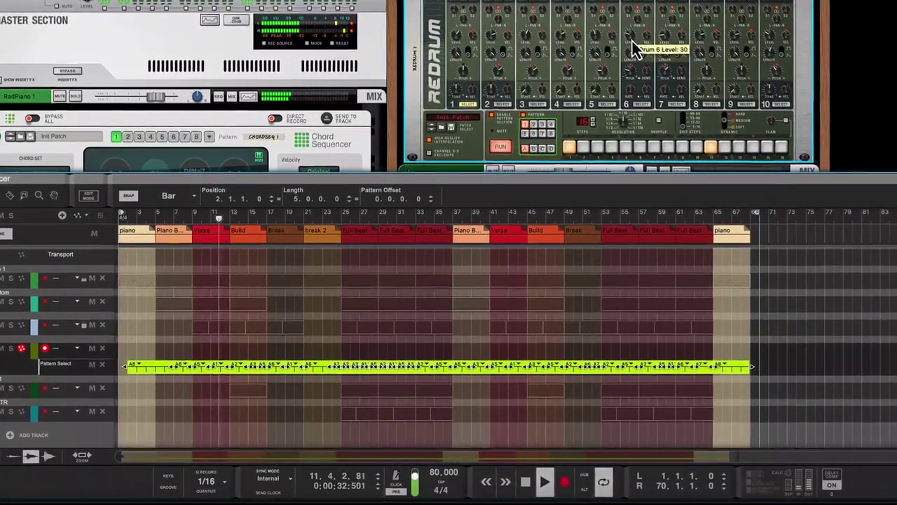
{"action": "left_click_drag", "start_coordinate": [532, 26], "coordinate": [533, 31]}
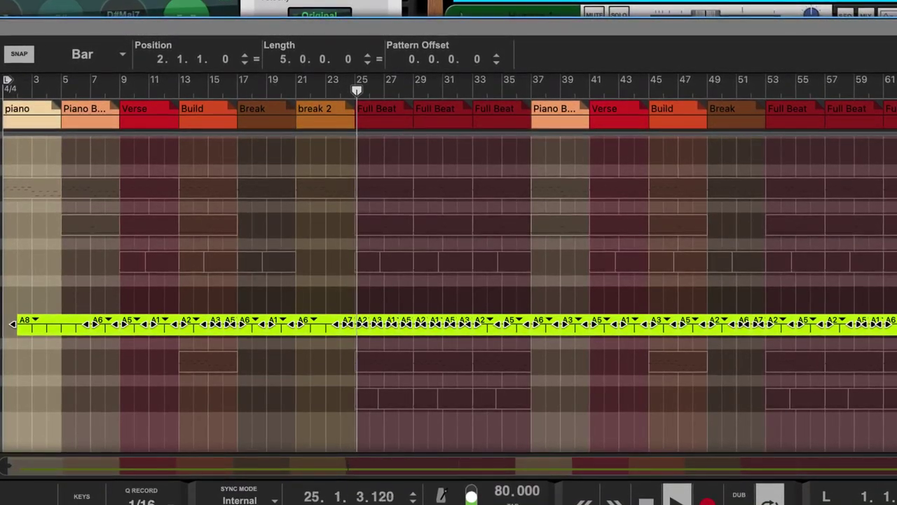
{"action": "left_click_drag", "start_coordinate": [502, 27], "coordinate": [525, 33]}
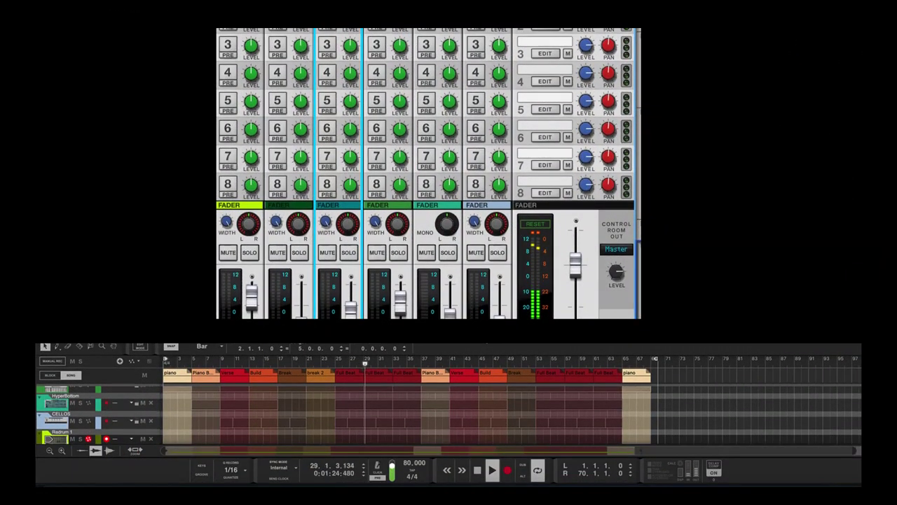
Turn on the master compressor in the mixer and raise the master fader slightly
{"action": "scroll", "coordinate": [555, 280], "scroll_direction": "up", "scroll_amount": 15}
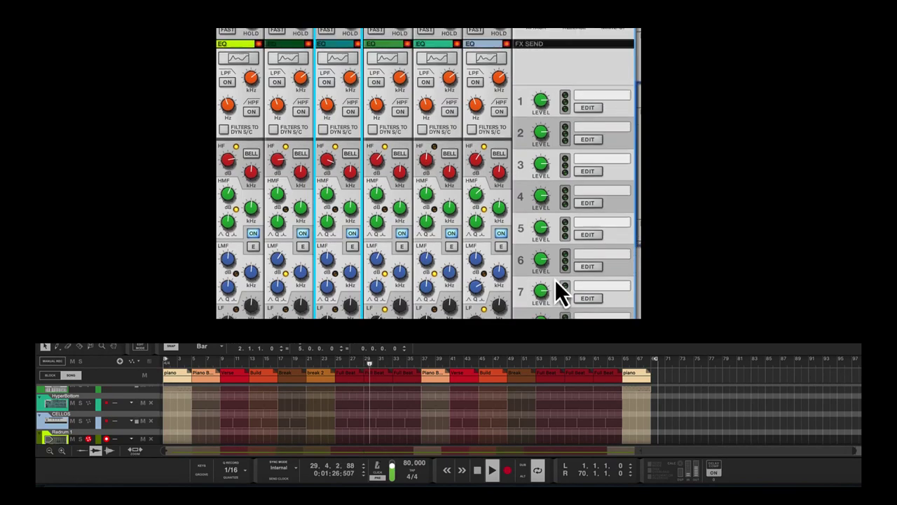
{"action": "left_click", "coordinate": [541, 153]}
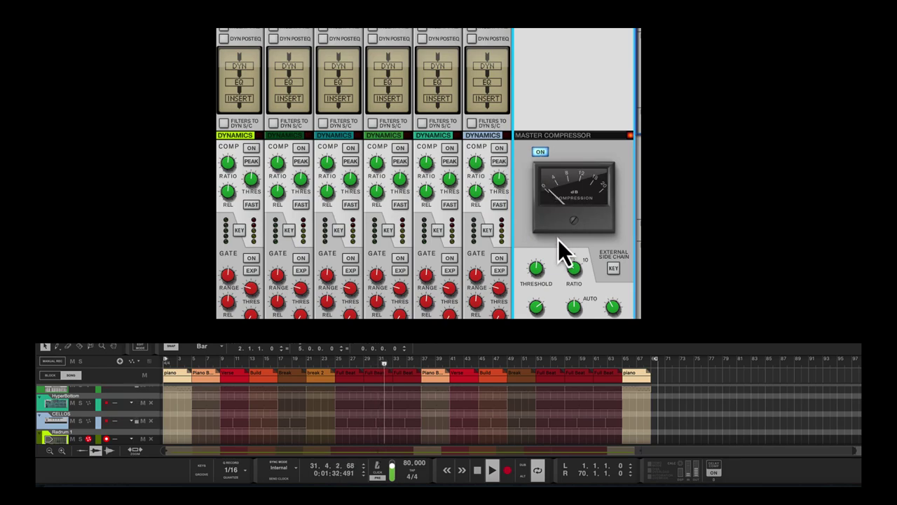
{"action": "scroll", "coordinate": [568, 255], "scroll_direction": "down", "scroll_amount": 5}
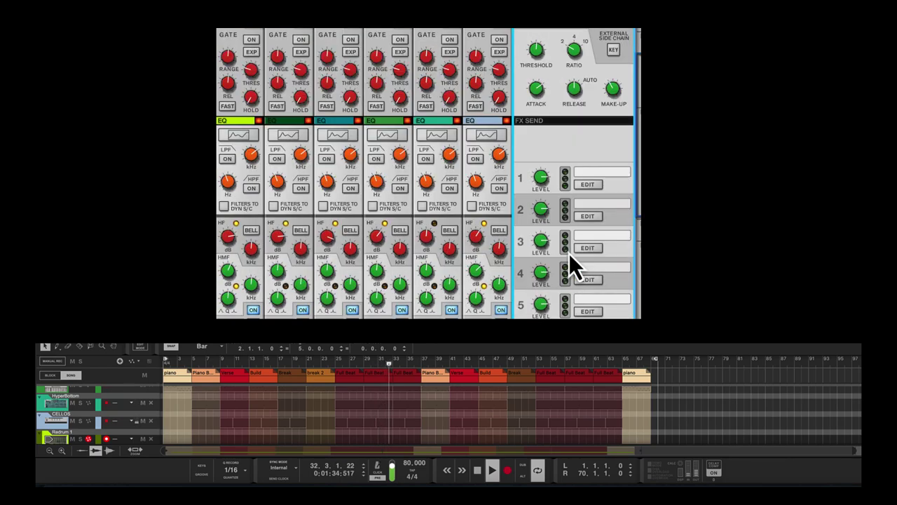
{"action": "scroll", "coordinate": [569, 254], "scroll_direction": "down", "scroll_amount": 10}
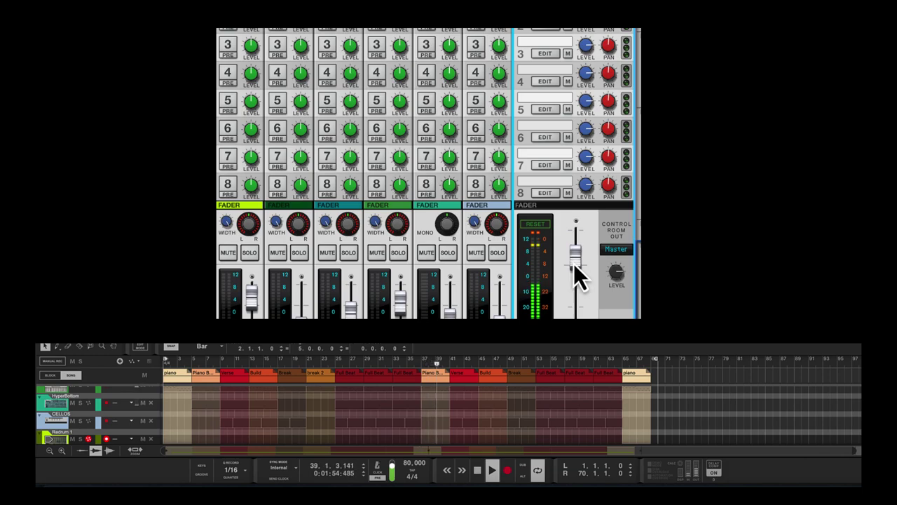
Adjust the mixer fader levels of the HyperBottom and CELLOS channels during playback
{"action": "left_click_drag", "start_coordinate": [450, 317], "coordinate": [404, 318]}
{"action": "left_click", "coordinate": [500, 318]}
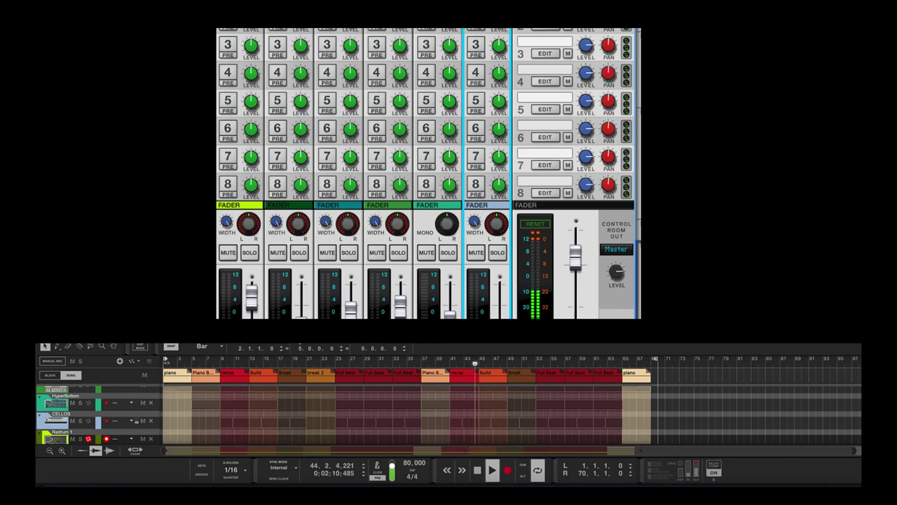
{"action": "scroll", "coordinate": [239, 315], "scroll_direction": "up", "scroll_amount": 1}
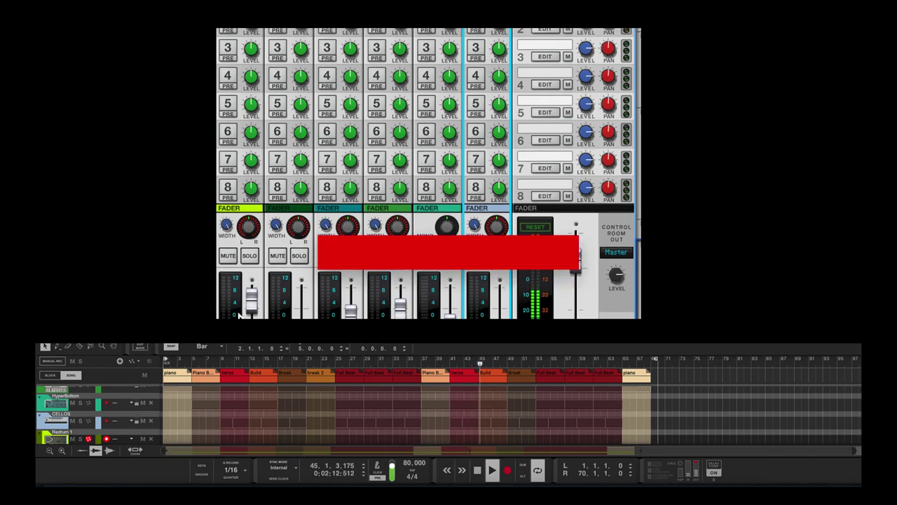